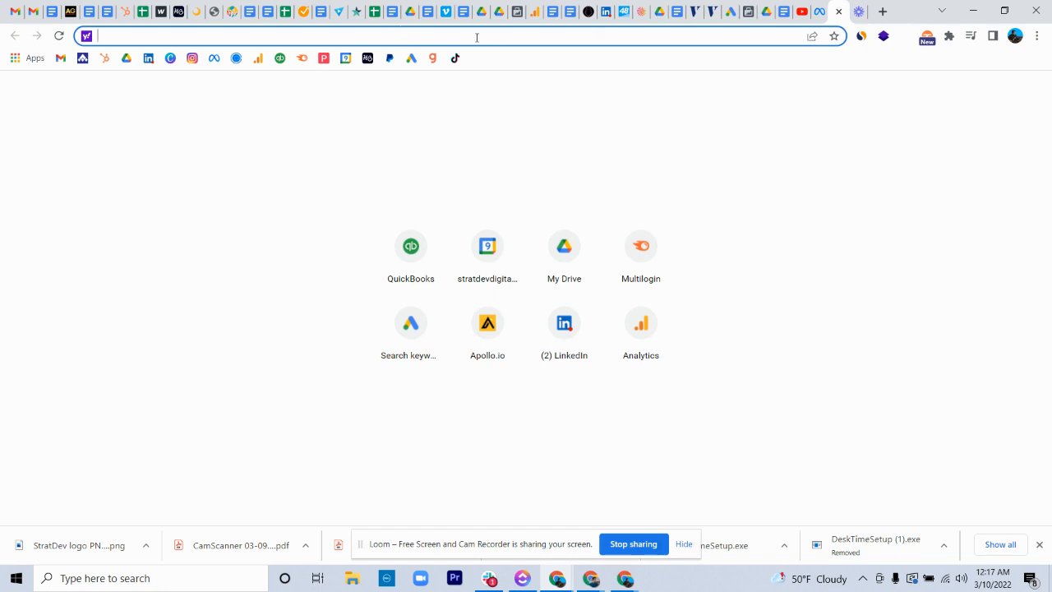
Enter business.facebook.com as the address in the new browser tab
{"action": "type", "text": "business."}
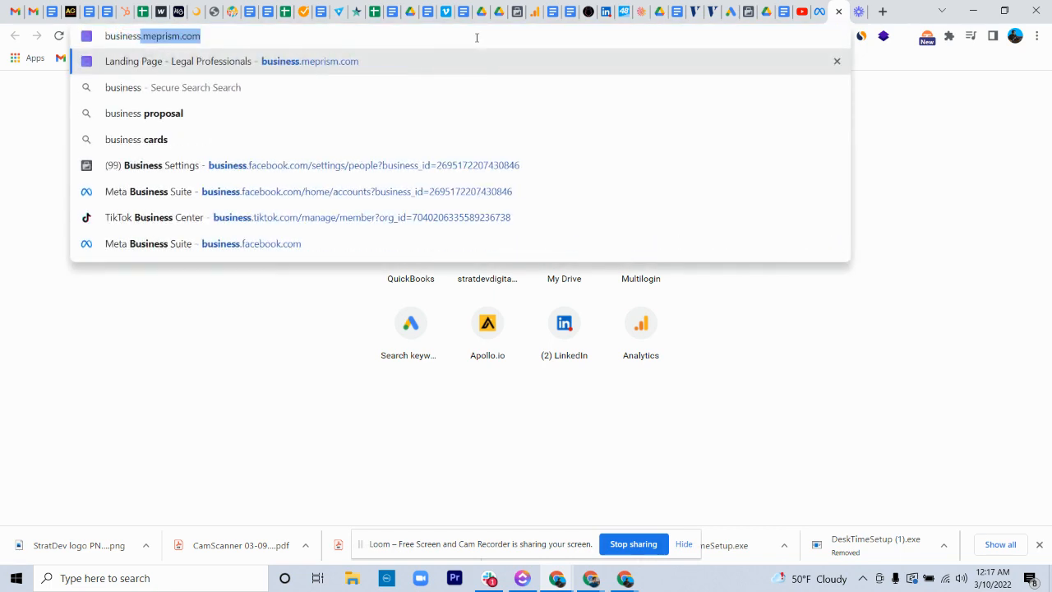
{"action": "type", "text": "facebook.com"}
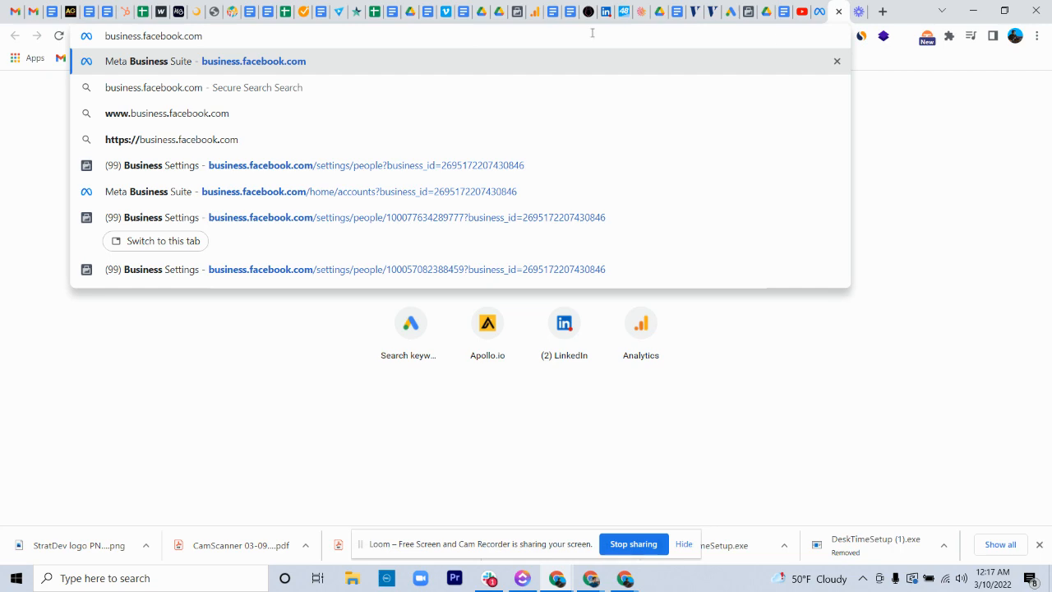
Switch to the YouTube video on setting up Business Manager and skip through the part on entering the account name and business email
{"action": "left_click", "coordinate": [794, 11]}
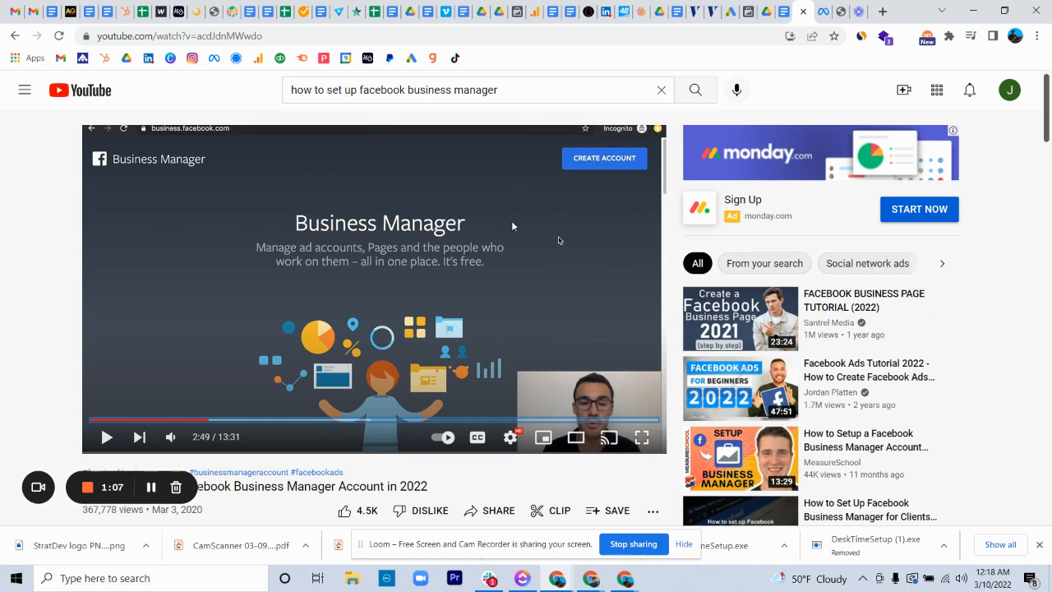
{"action": "key", "text": "Right"}
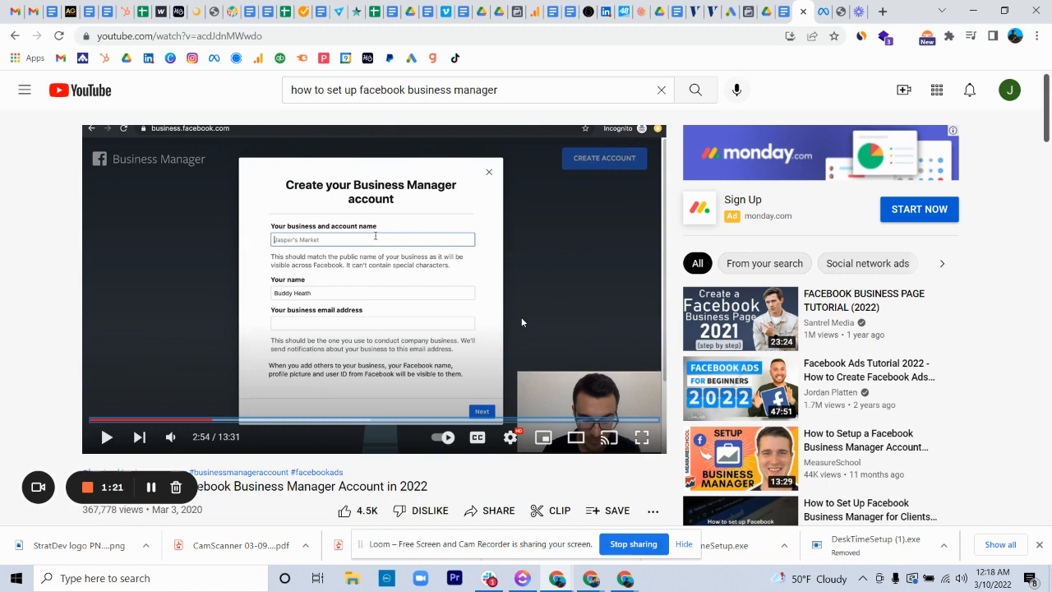
{"action": "key", "text": "Right"}
{"action": "key", "text": "Right"}
{"action": "key", "text": "Right"}
{"action": "key", "text": "Right"}
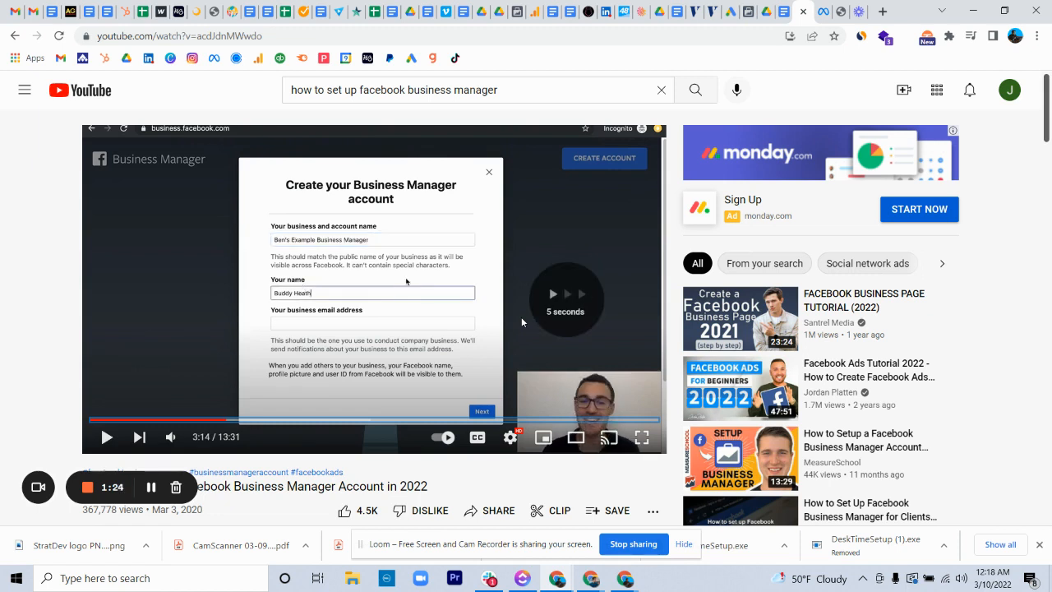
{"action": "key", "text": "Right"}
{"action": "key", "text": "Right"}
{"action": "key", "text": "Right"}
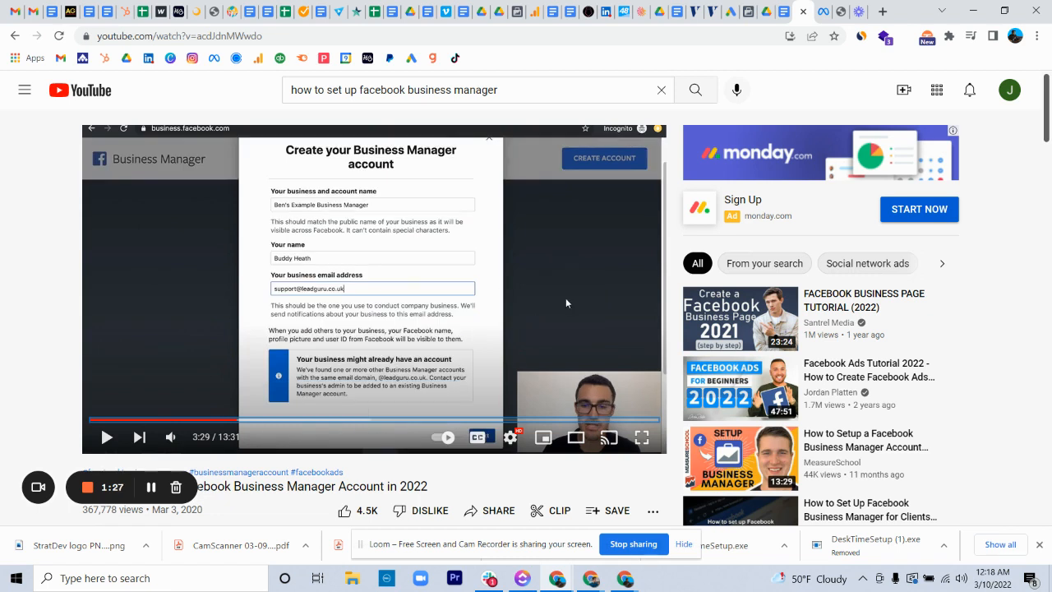
Skip ahead in the video through the business details form to the end of the Business Manager account creation
{"action": "key", "text": "Right"}
{"action": "key", "text": "Right"}
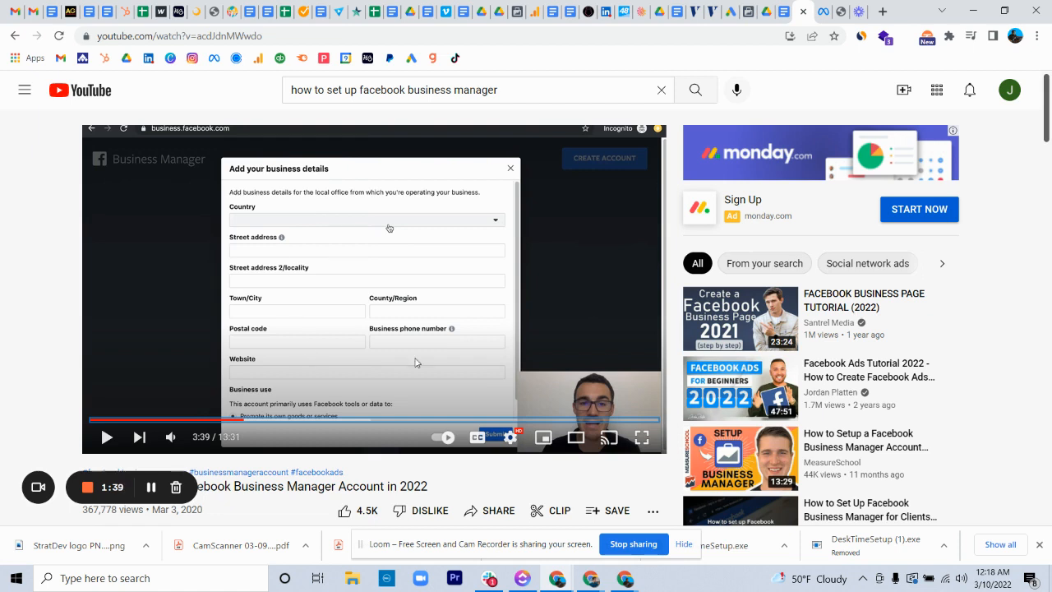
{"action": "key", "text": "Right"}
{"action": "key", "text": "Right"}
{"action": "key", "text": "Right"}
{"action": "key", "text": "Right"}
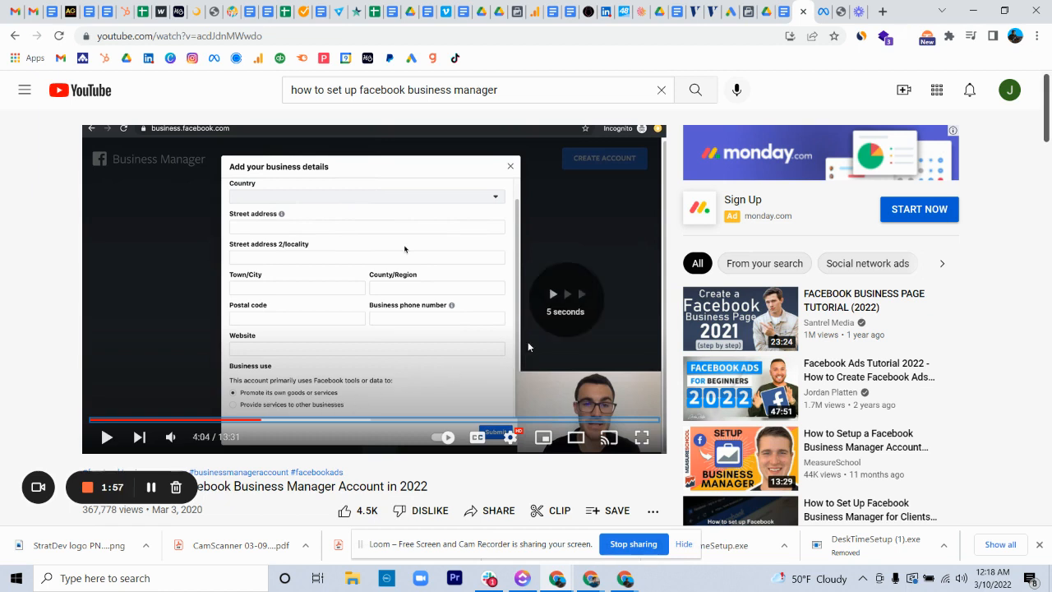
{"action": "key", "text": "Right"}
{"action": "key", "text": "Right"}
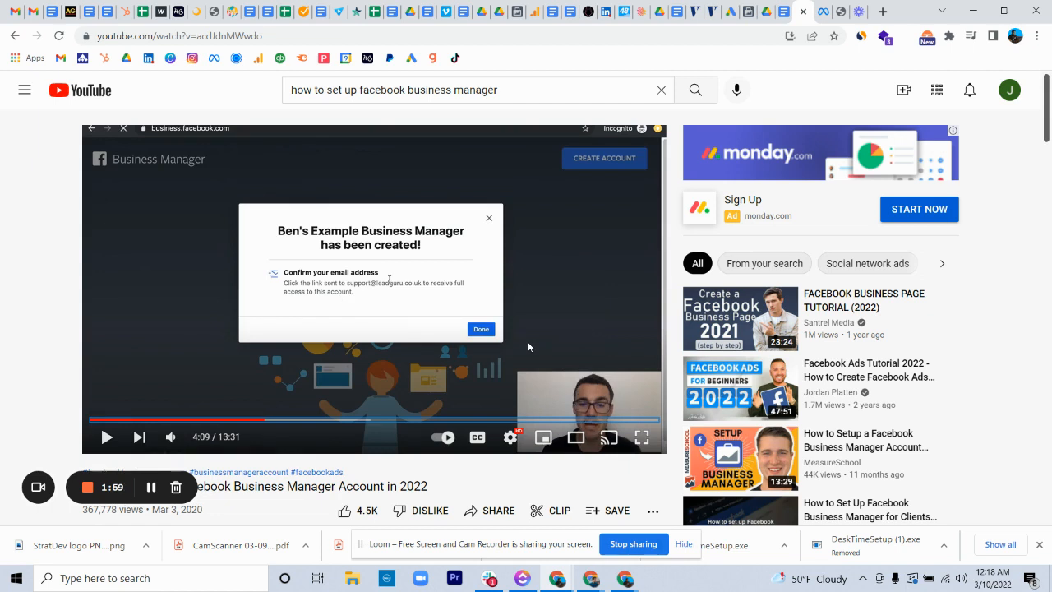
{"action": "key", "text": "Right"}
{"action": "key", "text": "Right"}
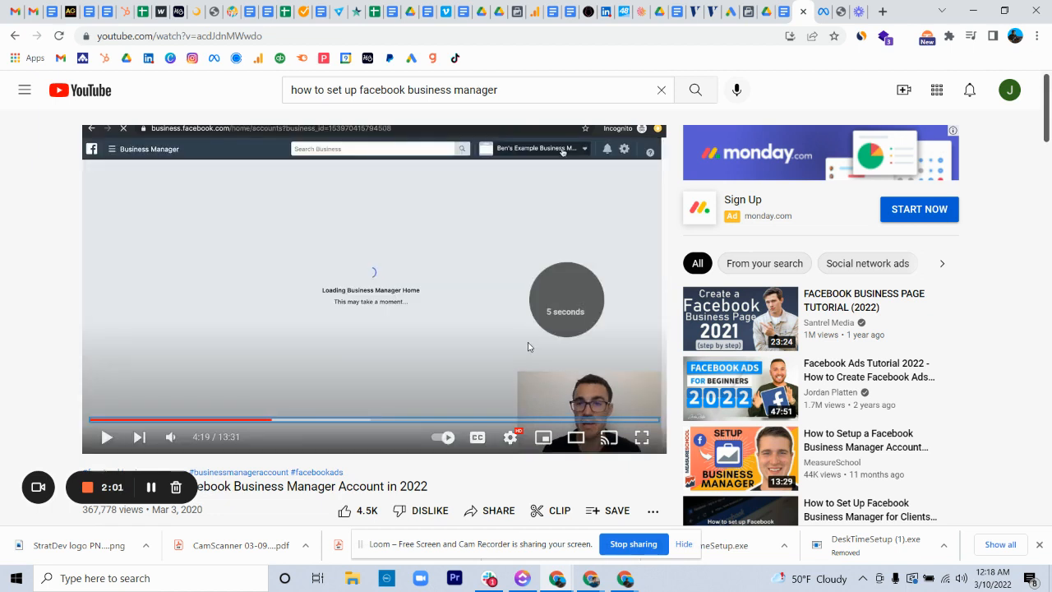
Switch to the Meta Business Suite page in the browser and open its Home page
{"action": "left_click", "coordinate": [841, 12]}
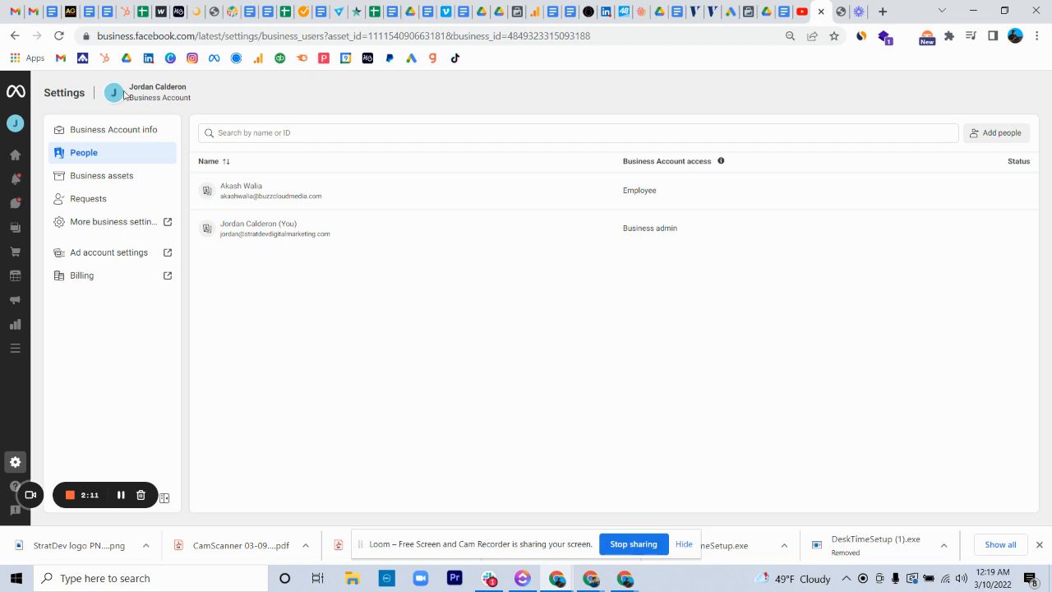
{"action": "mouse_move", "coordinate": [25, 129]}
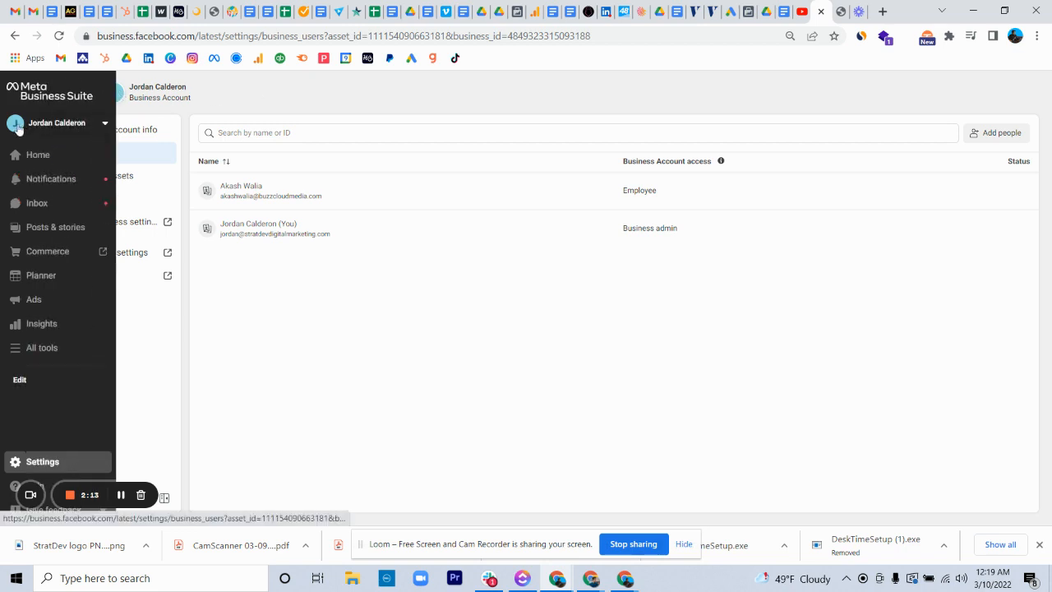
{"action": "left_click", "coordinate": [35, 156]}
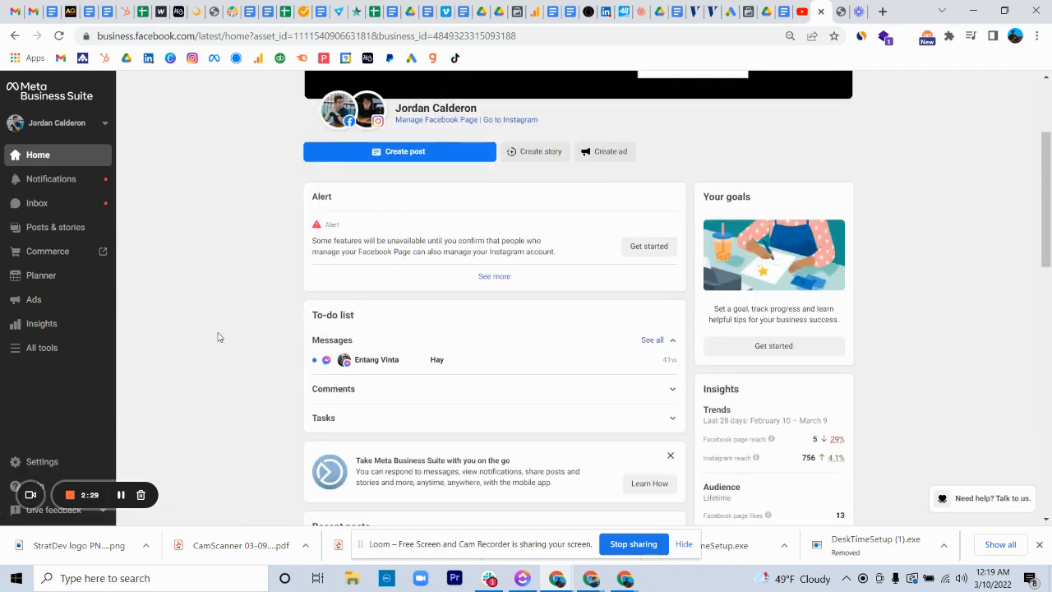
Look through the full list of Business Suite tools, from audience engagement to selling products, and close the list
{"action": "left_click", "coordinate": [41, 349]}
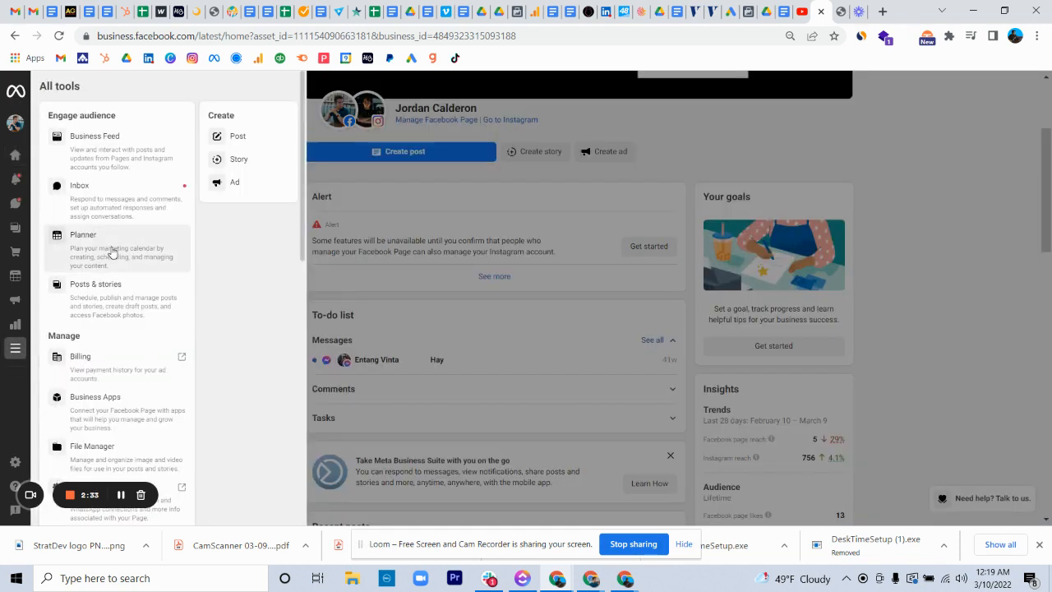
{"action": "scroll", "coordinate": [124, 294], "scroll_direction": "down", "scroll_amount": 4}
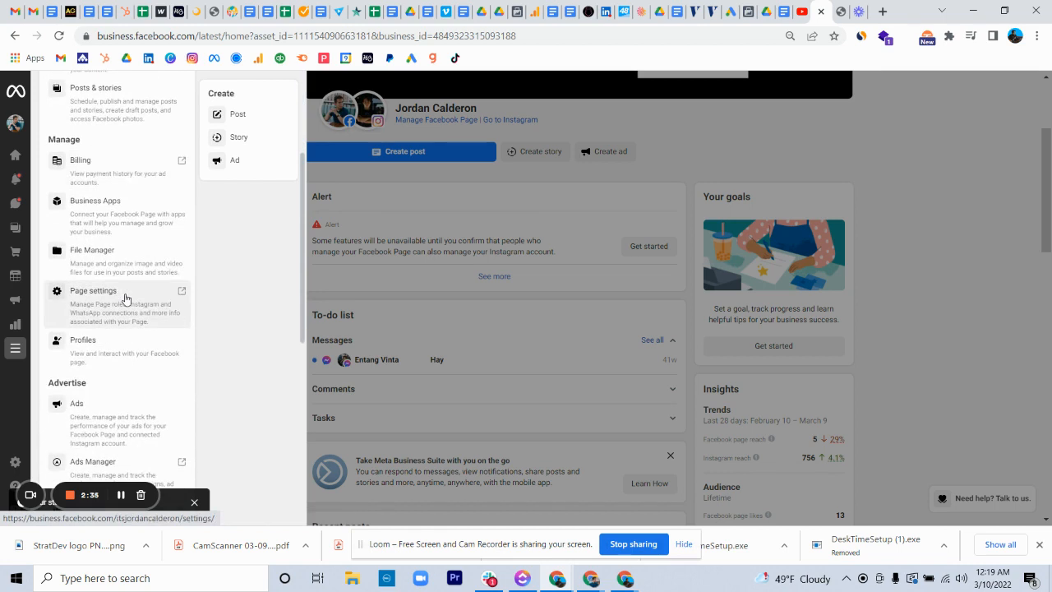
{"action": "scroll", "coordinate": [124, 299], "scroll_direction": "down", "scroll_amount": 5}
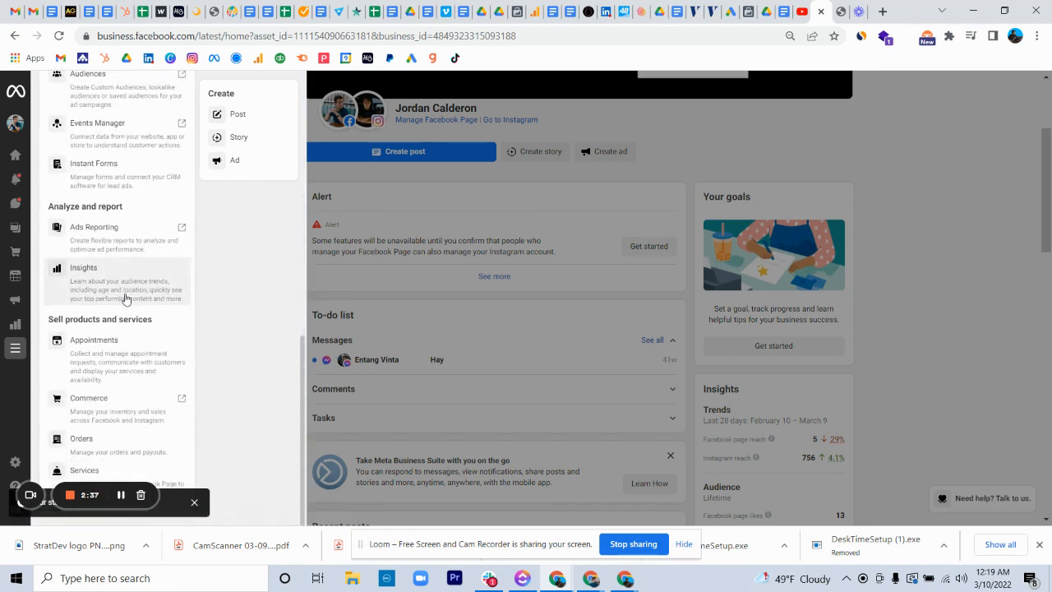
{"action": "scroll", "coordinate": [125, 298], "scroll_direction": "up", "scroll_amount": 3}
{"action": "scroll", "coordinate": [125, 298], "scroll_direction": "up", "scroll_amount": 4}
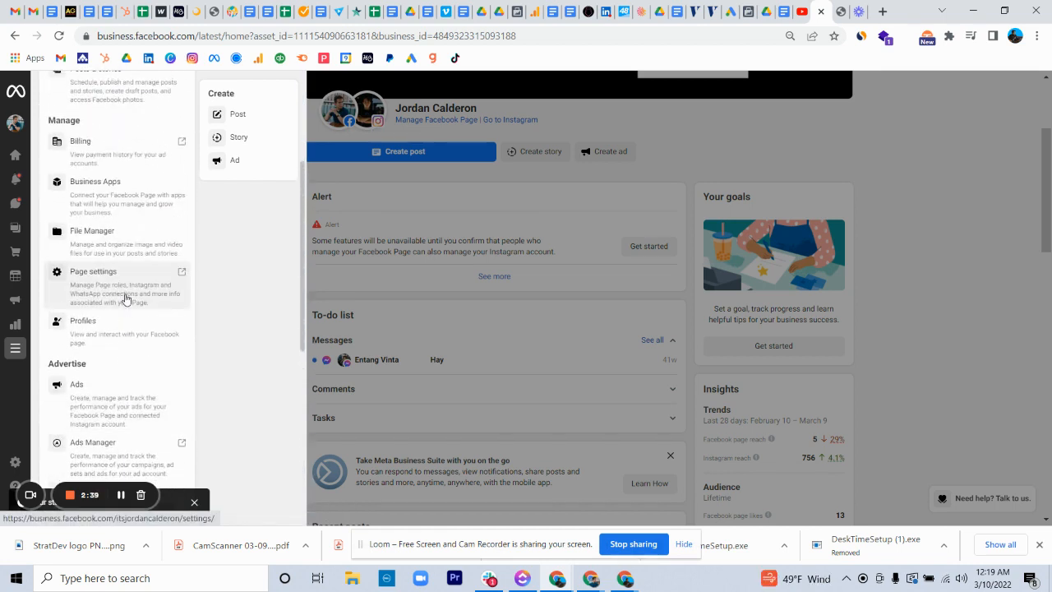
{"action": "scroll", "coordinate": [125, 298], "scroll_direction": "up", "scroll_amount": 3}
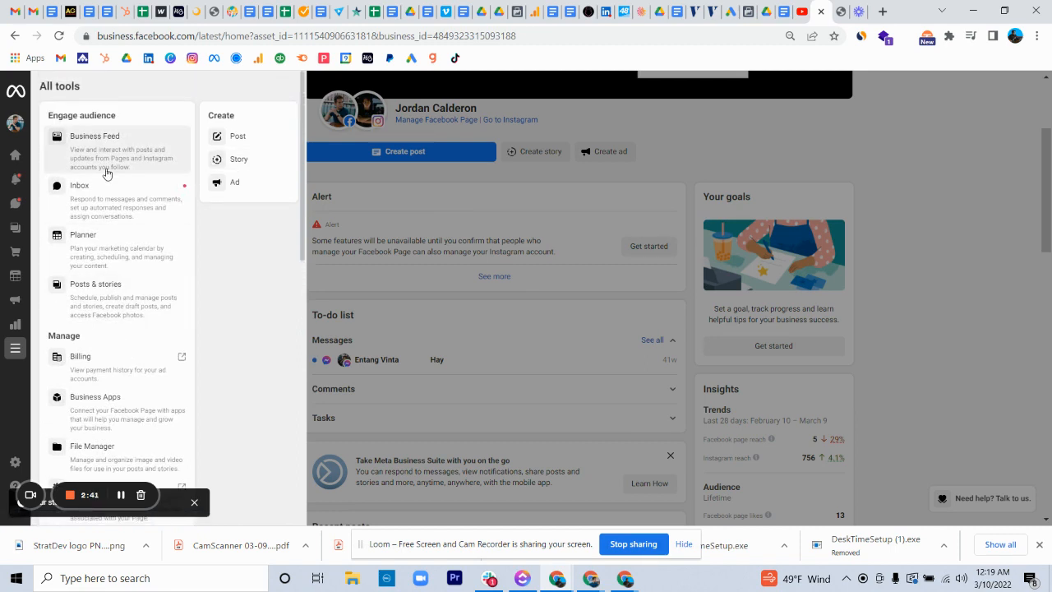
{"action": "left_click", "coordinate": [413, 157]}
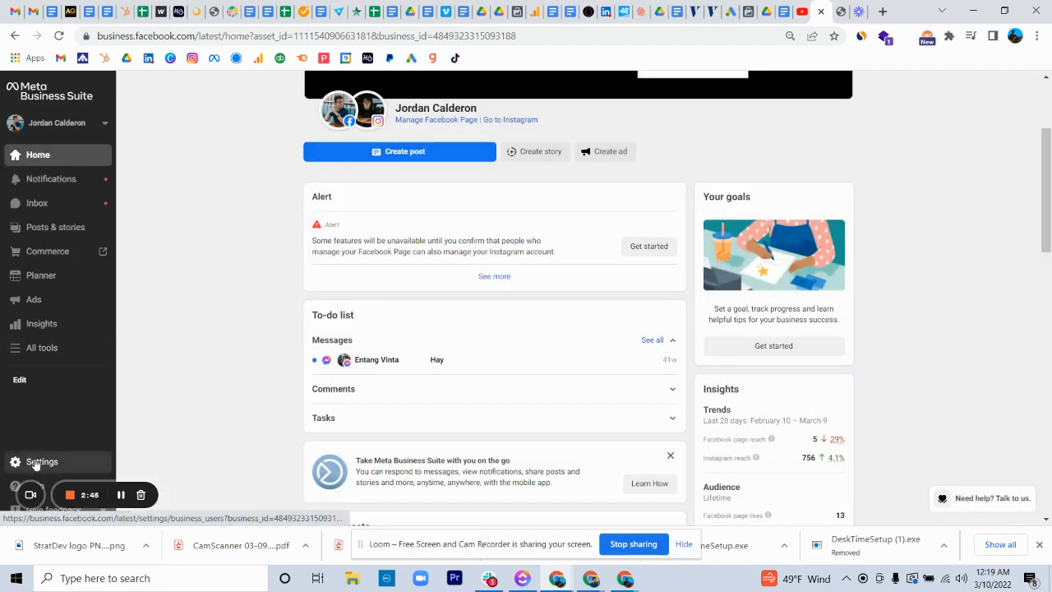
Go from the Business Suite settings to the full business settings and open the Business info page
{"action": "left_click", "coordinate": [35, 463]}
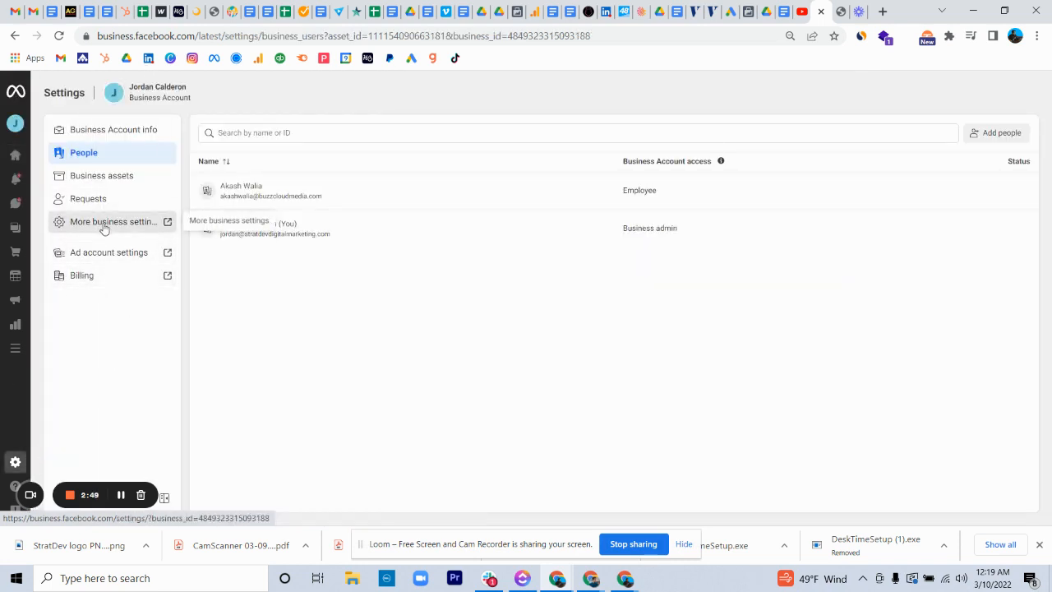
{"action": "left_click", "coordinate": [136, 224]}
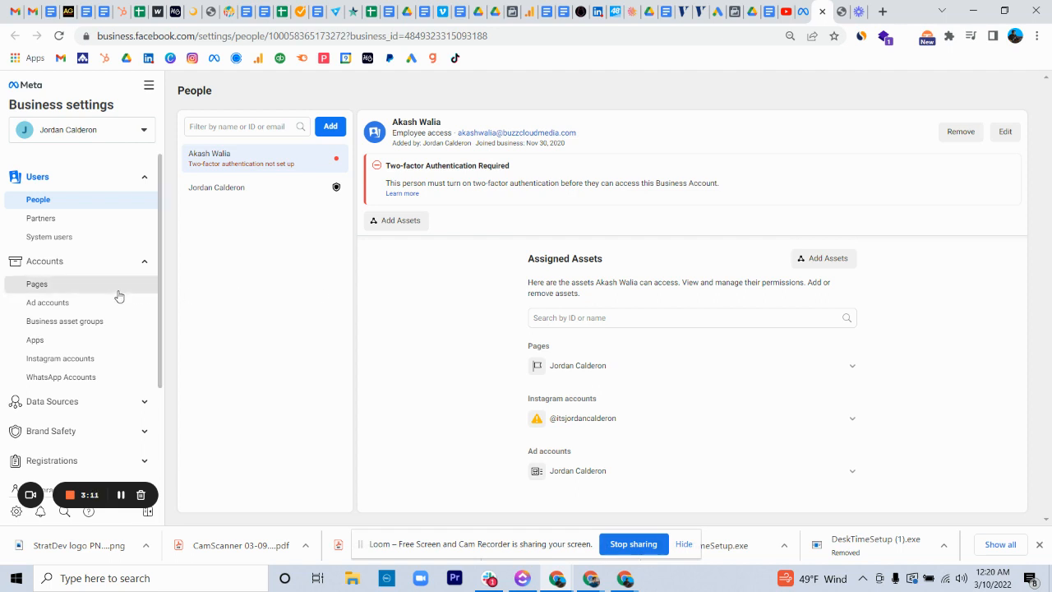
{"action": "scroll", "coordinate": [68, 282], "scroll_direction": "down", "scroll_amount": 2}
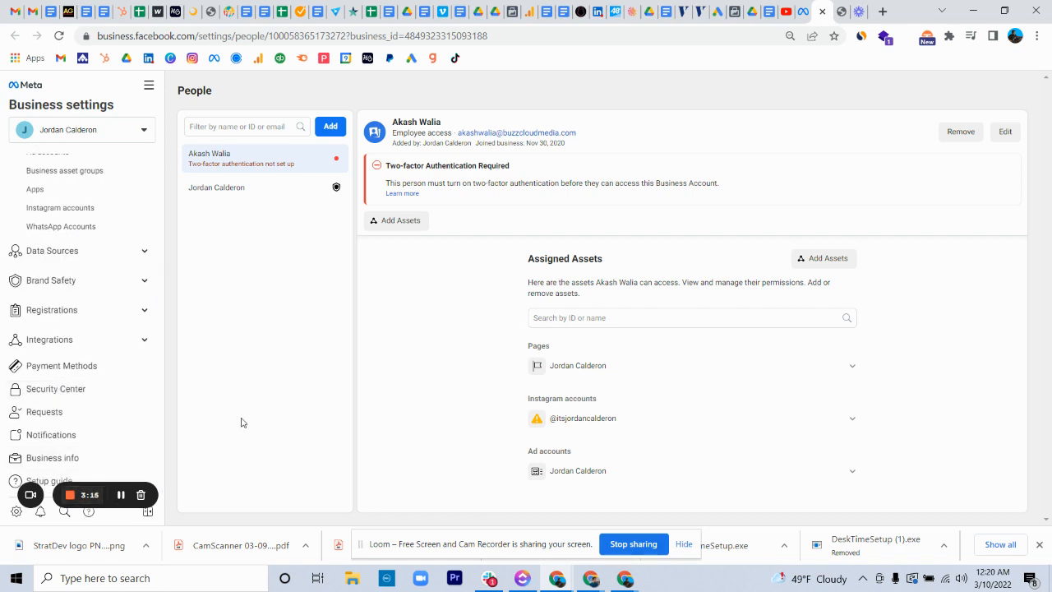
{"action": "left_click", "coordinate": [63, 459]}
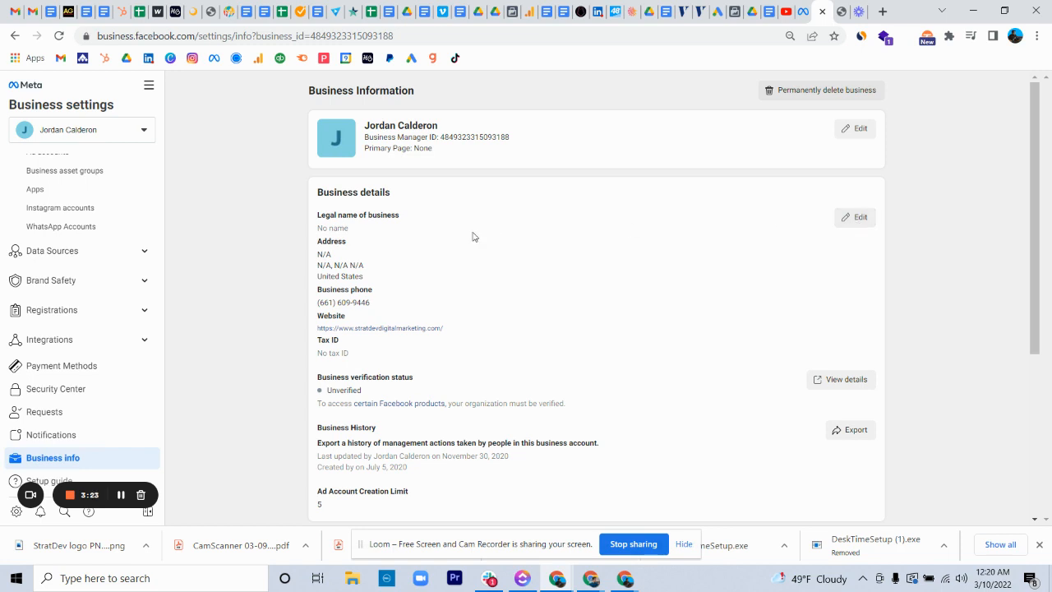
Check the editable business details, leave them without saving, and examine the business options and the email under My info
{"action": "left_click", "coordinate": [858, 219]}
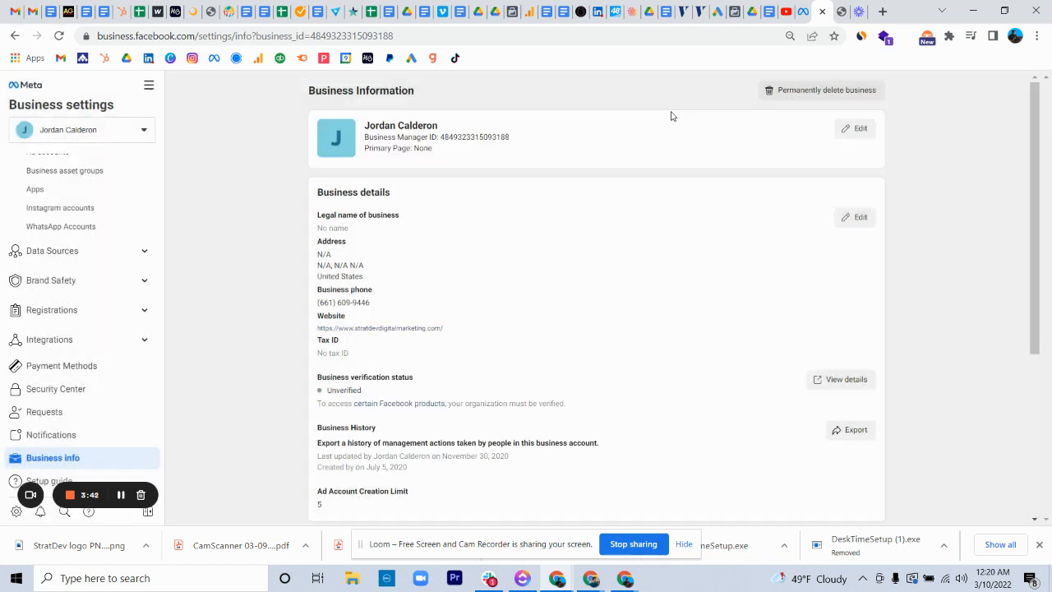
{"action": "left_click", "coordinate": [674, 109]}
{"action": "scroll", "coordinate": [605, 256], "scroll_direction": "down", "scroll_amount": 1}
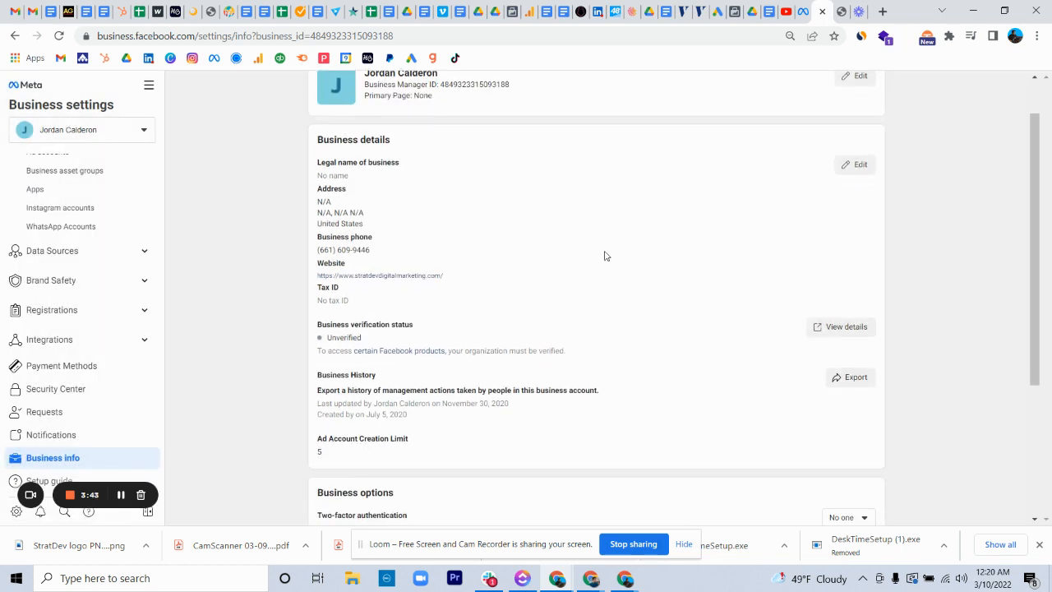
{"action": "scroll", "coordinate": [516, 334], "scroll_direction": "down", "scroll_amount": 2}
{"action": "scroll", "coordinate": [505, 335], "scroll_direction": "down", "scroll_amount": 2}
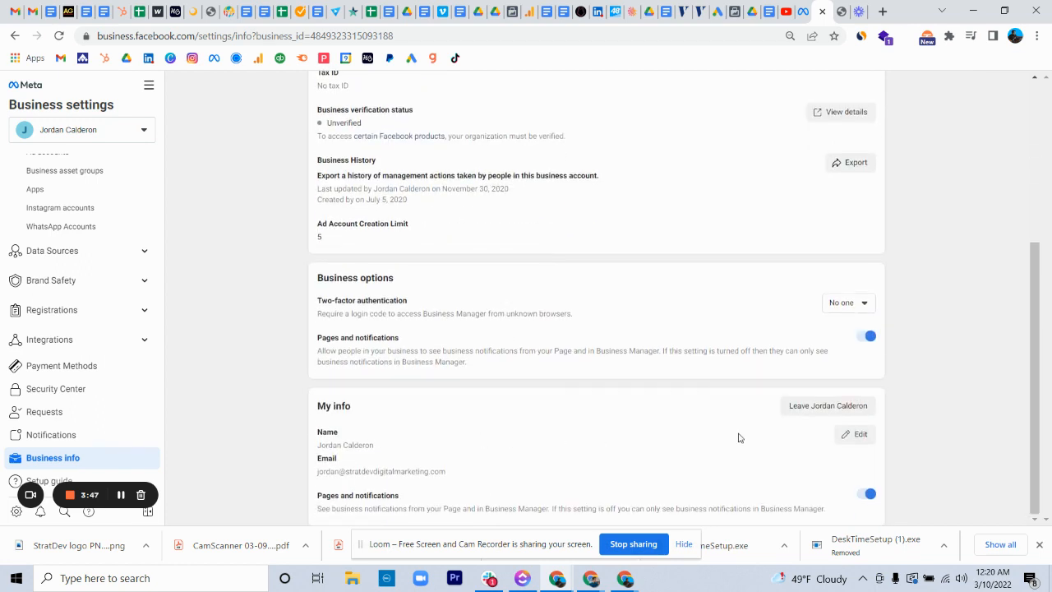
{"action": "left_click_drag", "start_coordinate": [320, 470], "coordinate": [450, 471]}
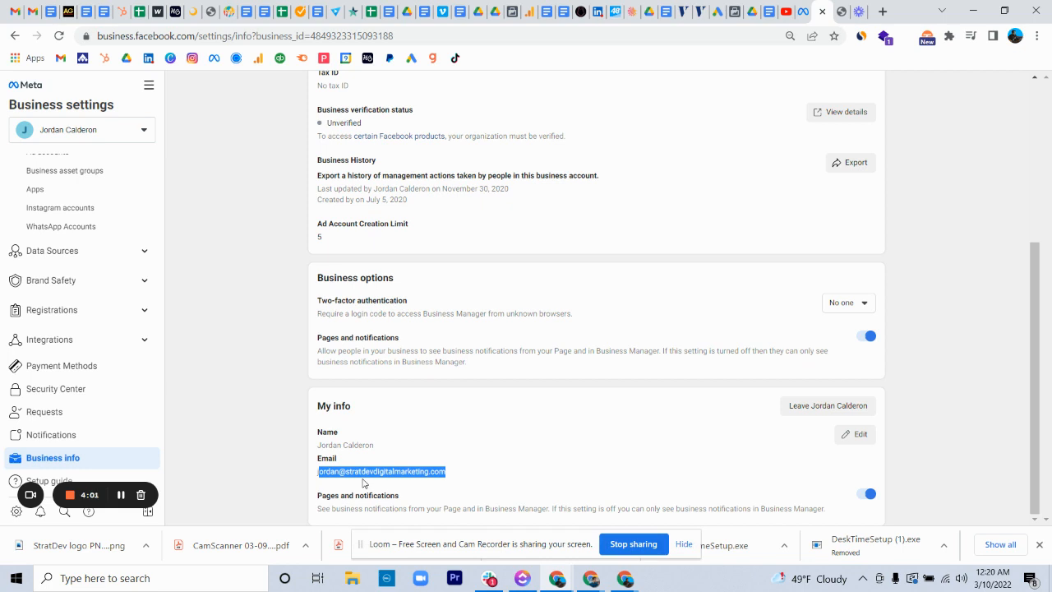
{"action": "left_click", "coordinate": [253, 354]}
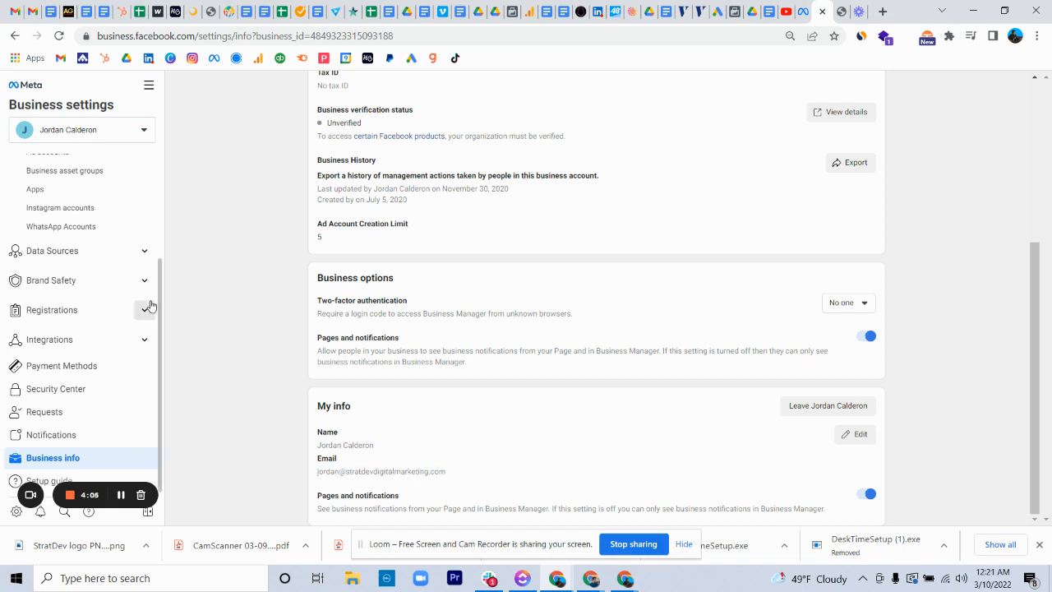
Open the Pages section under Accounts in the business settings
{"action": "scroll", "coordinate": [99, 275], "scroll_direction": "up", "scroll_amount": 2}
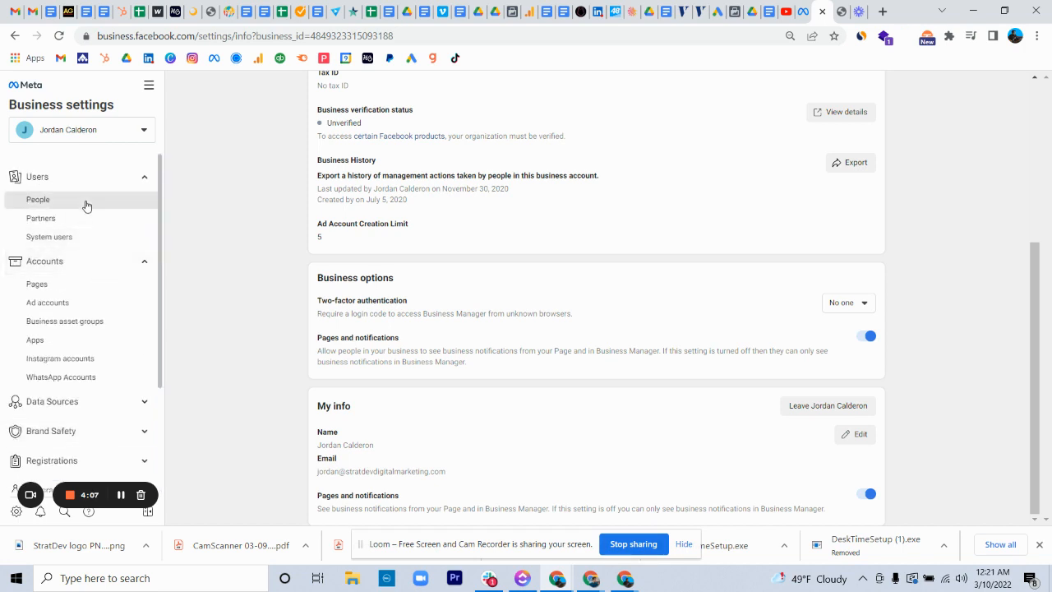
{"action": "left_click", "coordinate": [37, 285]}
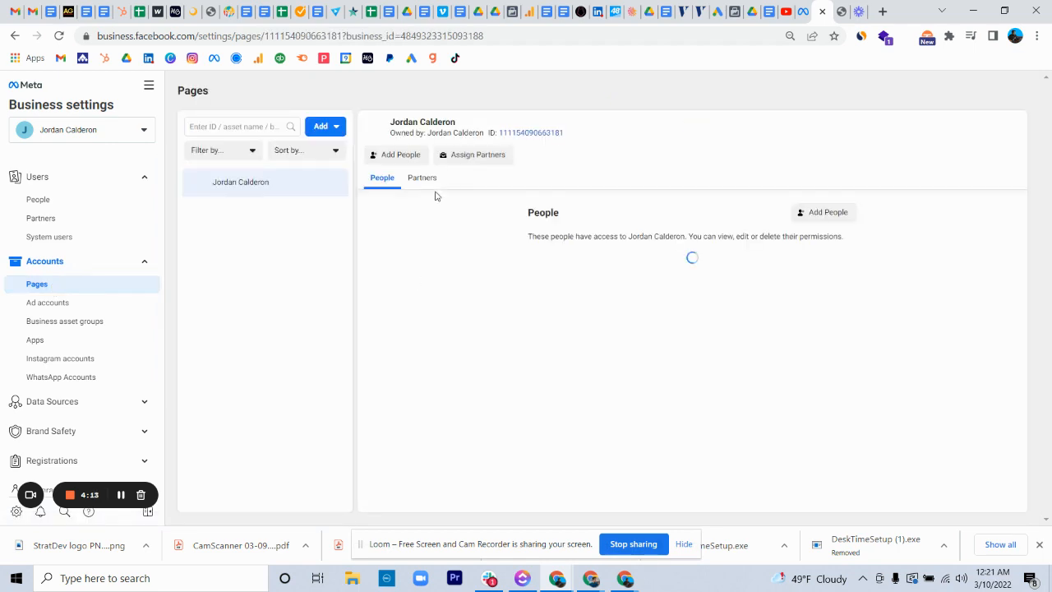
View the form for adding an existing Facebook Page by name or URL, and close it without adding one
{"action": "left_click", "coordinate": [323, 128]}
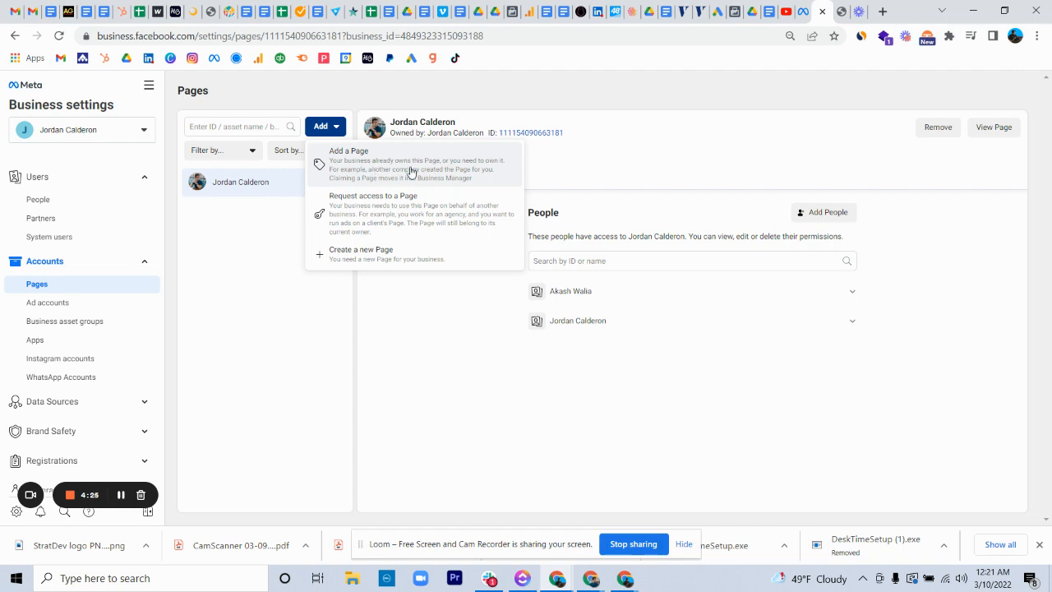
{"action": "left_click", "coordinate": [413, 172]}
{"action": "left_click", "coordinate": [448, 262]}
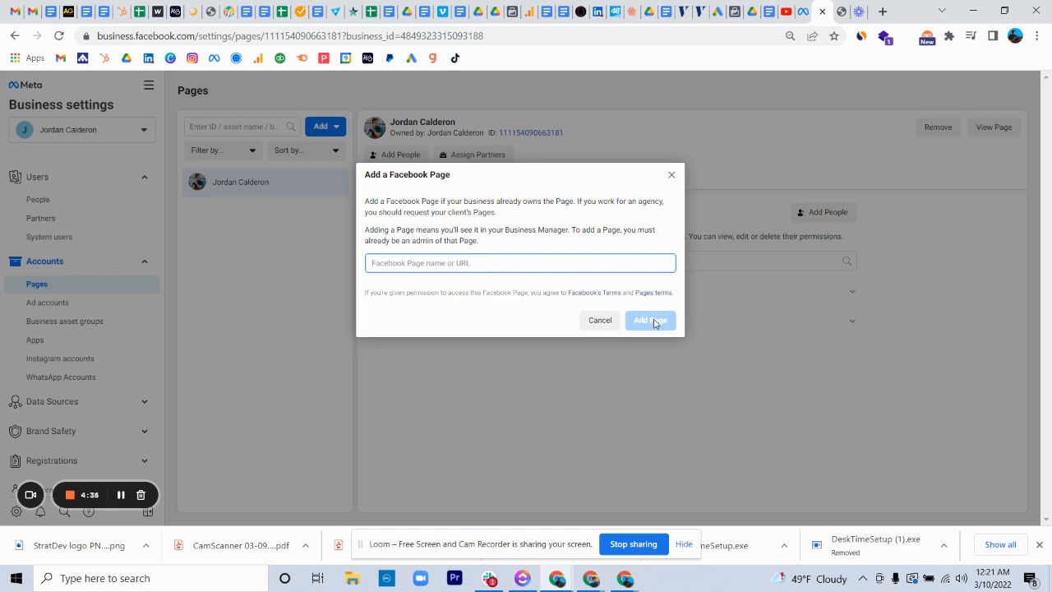
{"action": "left_click", "coordinate": [673, 179]}
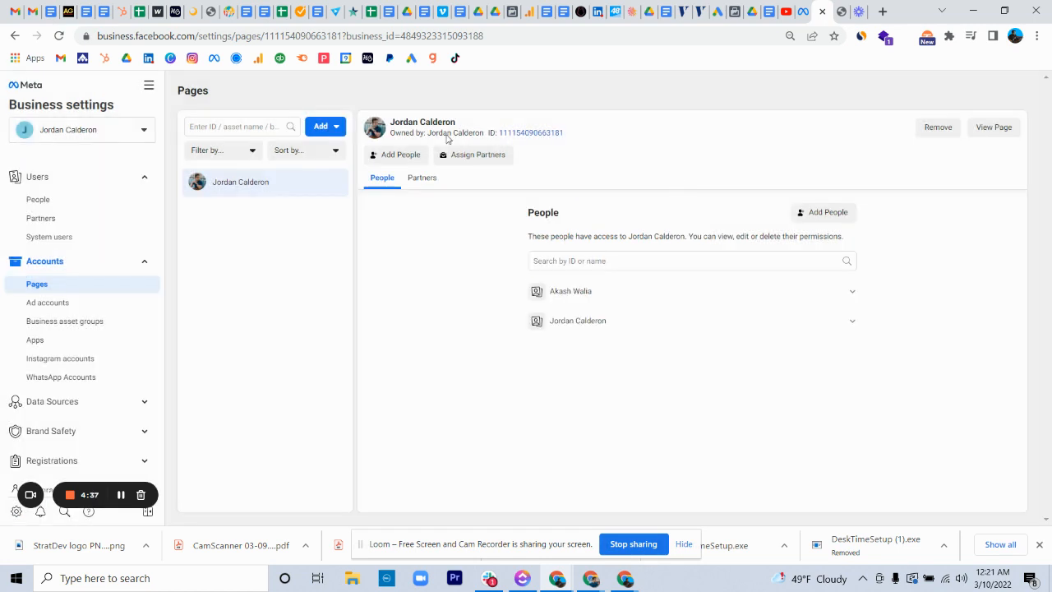
View the category choices for creating a new Facebook Page, and cancel without creating one
{"action": "left_click", "coordinate": [323, 126]}
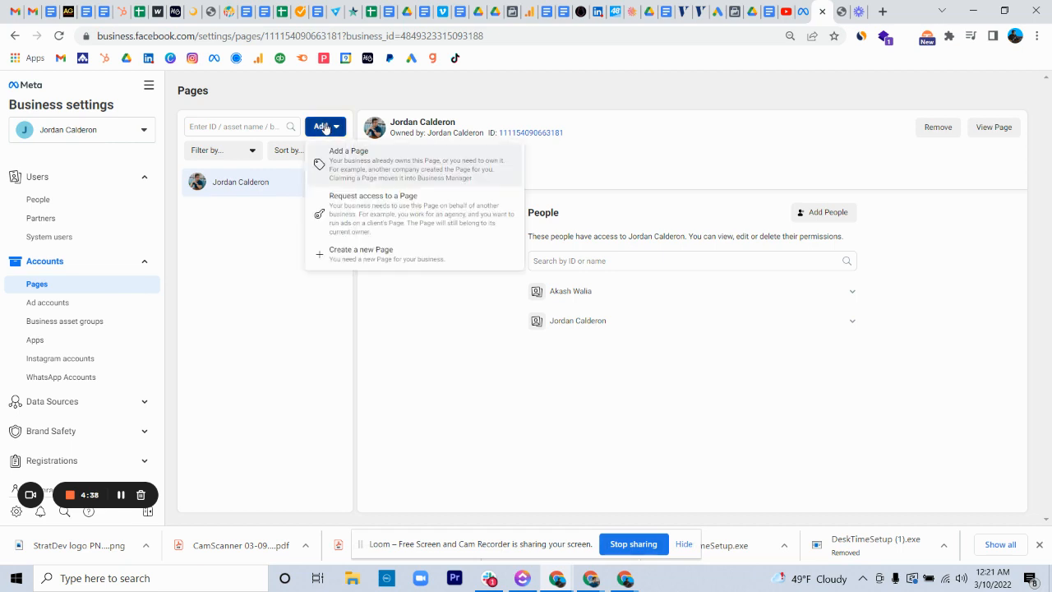
{"action": "left_click", "coordinate": [430, 257]}
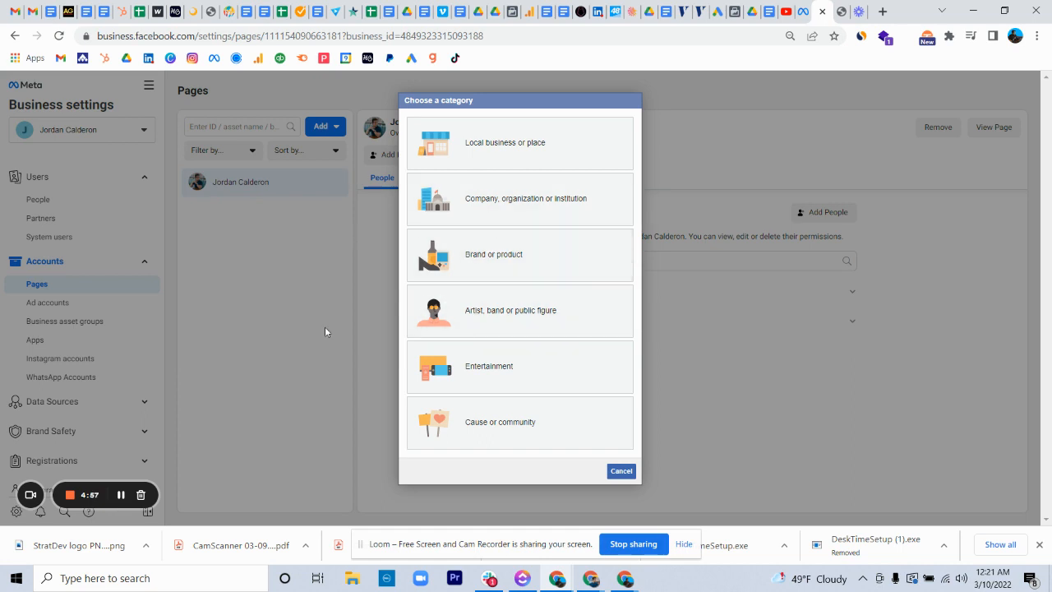
{"action": "left_click", "coordinate": [621, 472]}
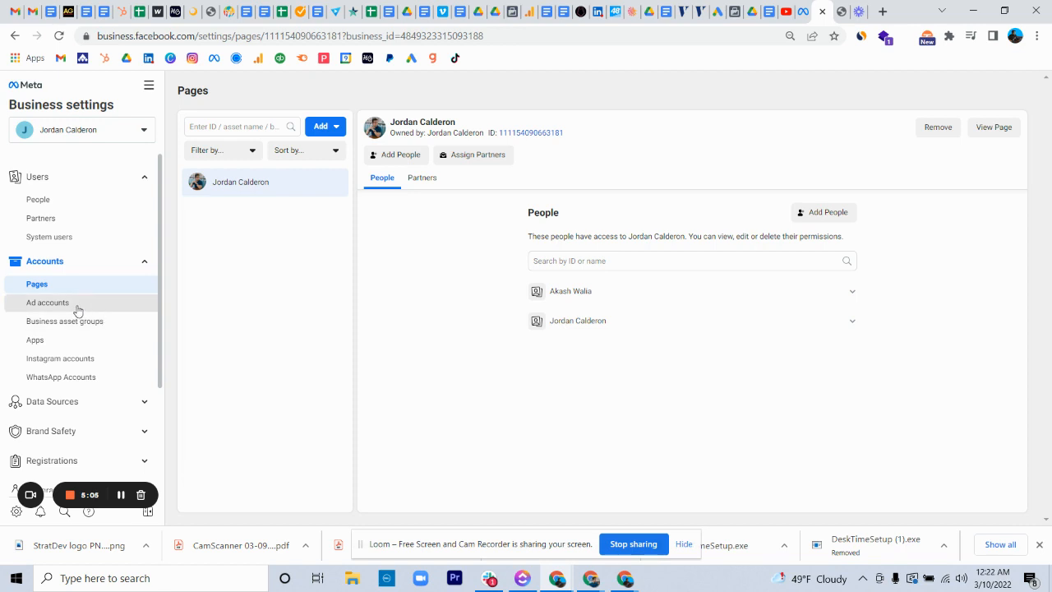
Go to Instagram accounts, review the information on adding an Instagram account, and close it without connecting one
{"action": "left_click", "coordinate": [54, 364]}
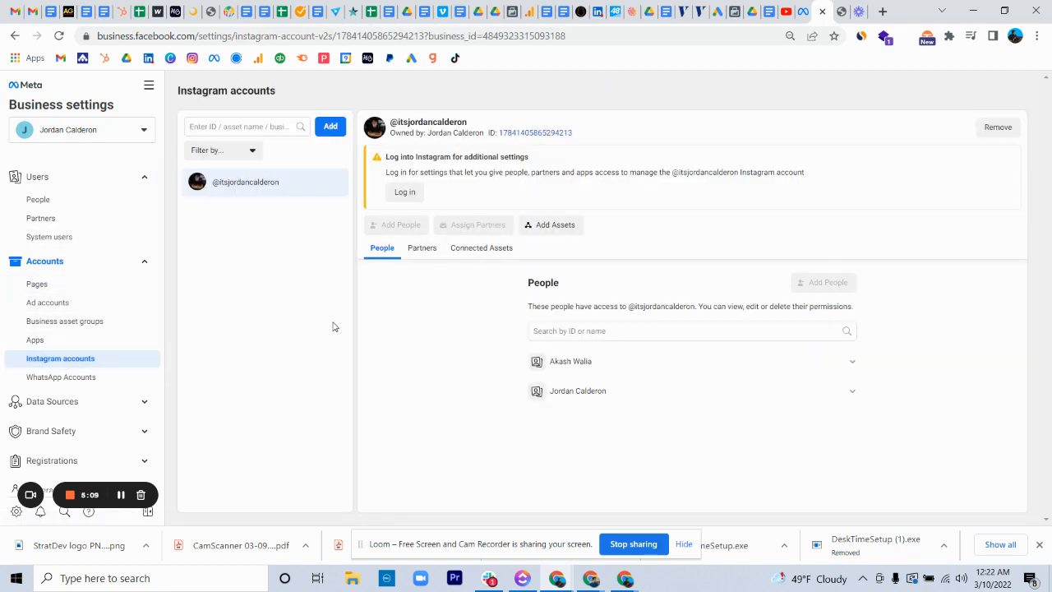
{"action": "left_click", "coordinate": [332, 132]}
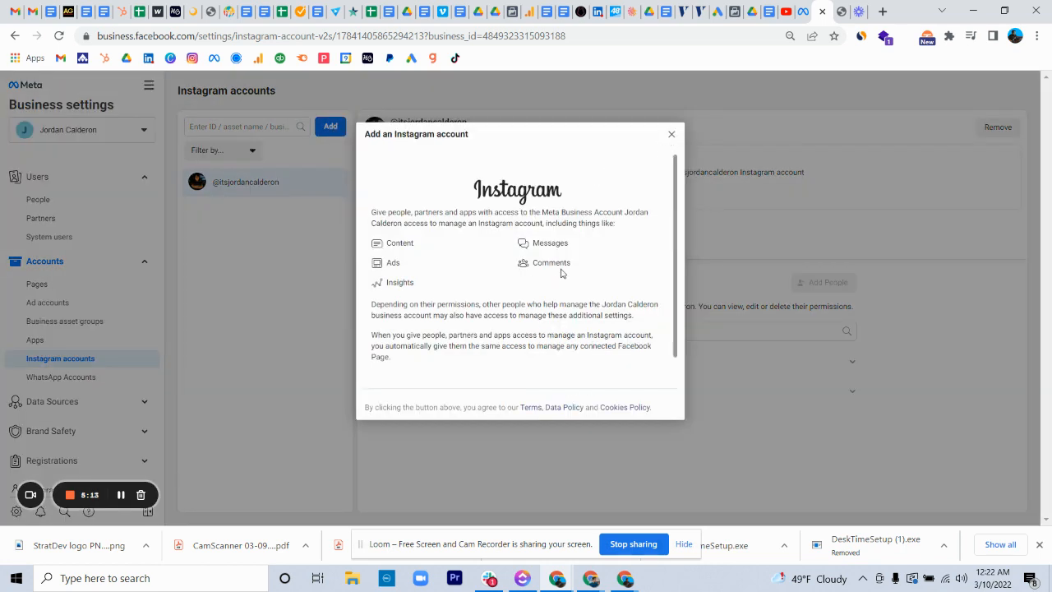
{"action": "scroll", "coordinate": [562, 268], "scroll_direction": "down", "scroll_amount": 1}
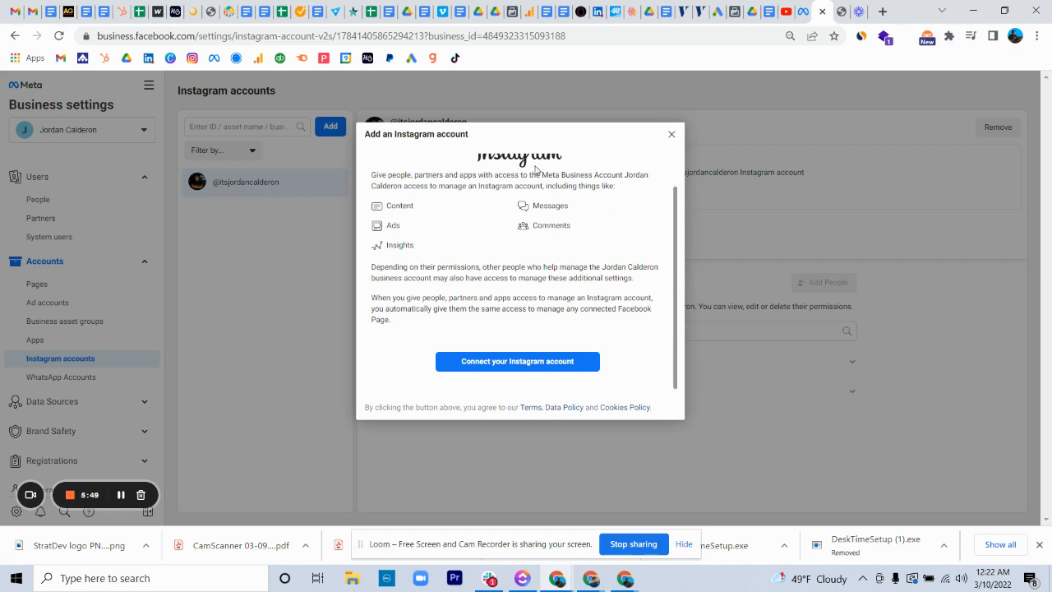
{"action": "scroll", "coordinate": [538, 169], "scroll_direction": "up", "scroll_amount": 1}
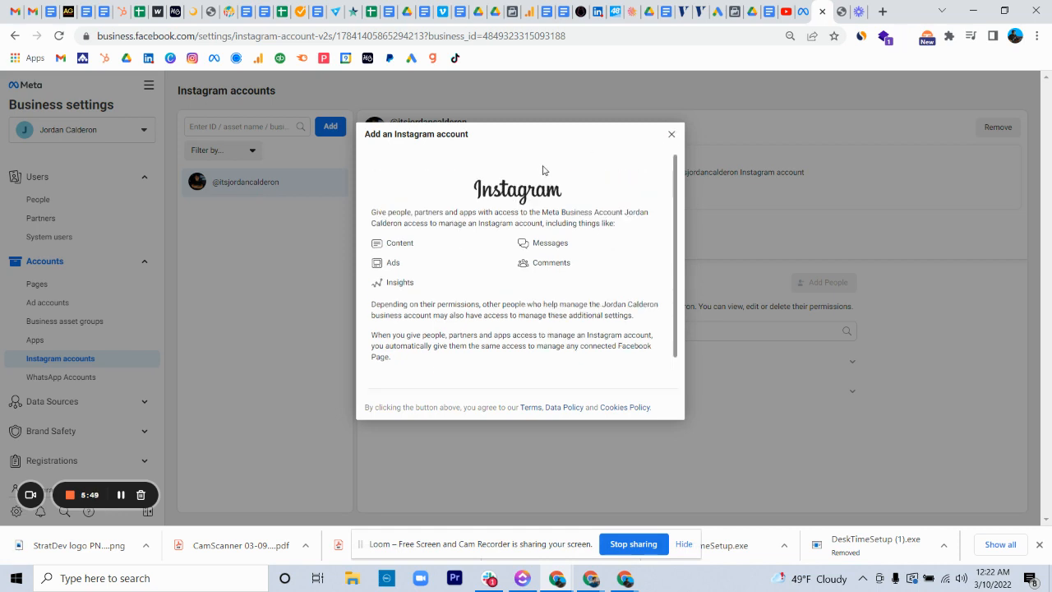
{"action": "left_click", "coordinate": [672, 136]}
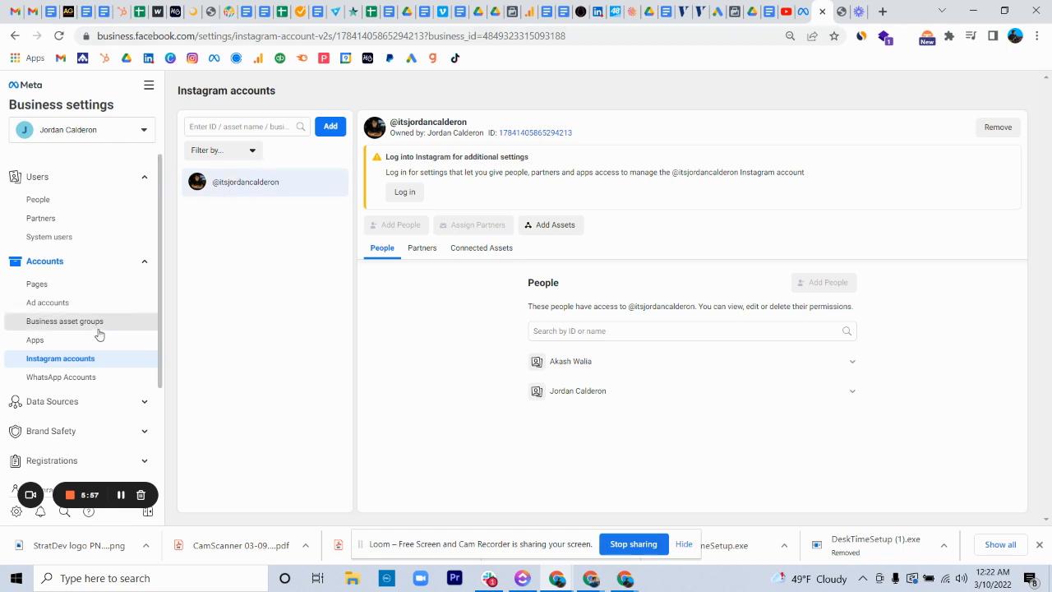
Go to Ad accounts, view the form for adding an existing ad account by ID, and close it without adding one
{"action": "left_click", "coordinate": [50, 305]}
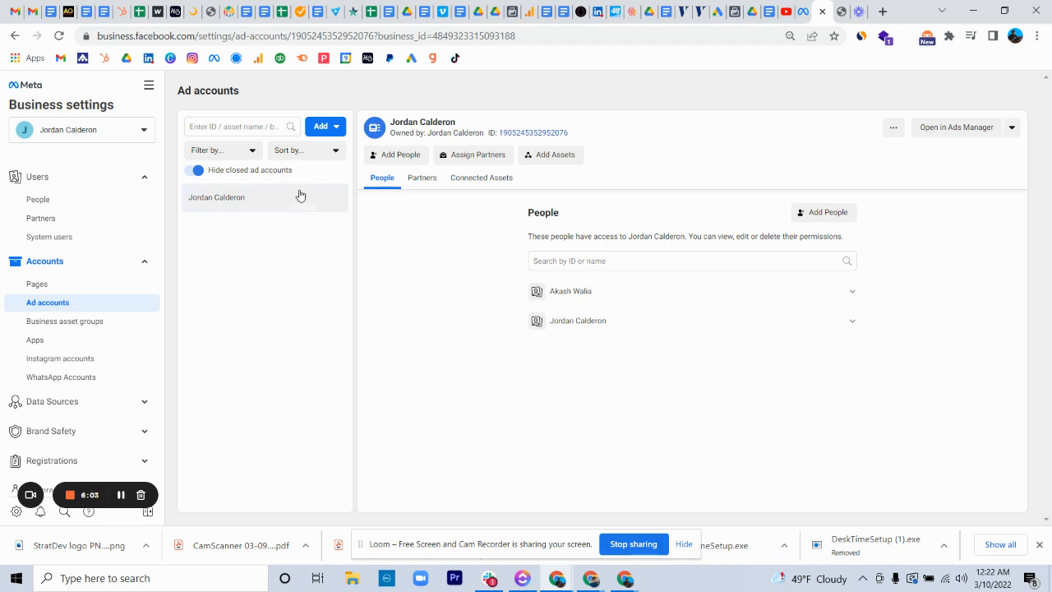
{"action": "left_click", "coordinate": [323, 128]}
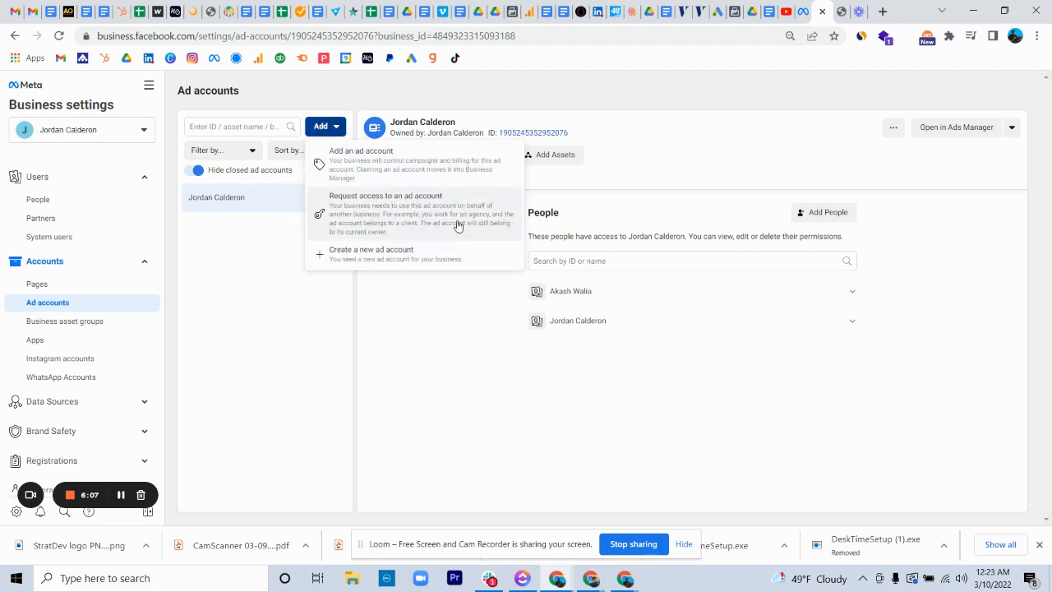
{"action": "left_click", "coordinate": [415, 177]}
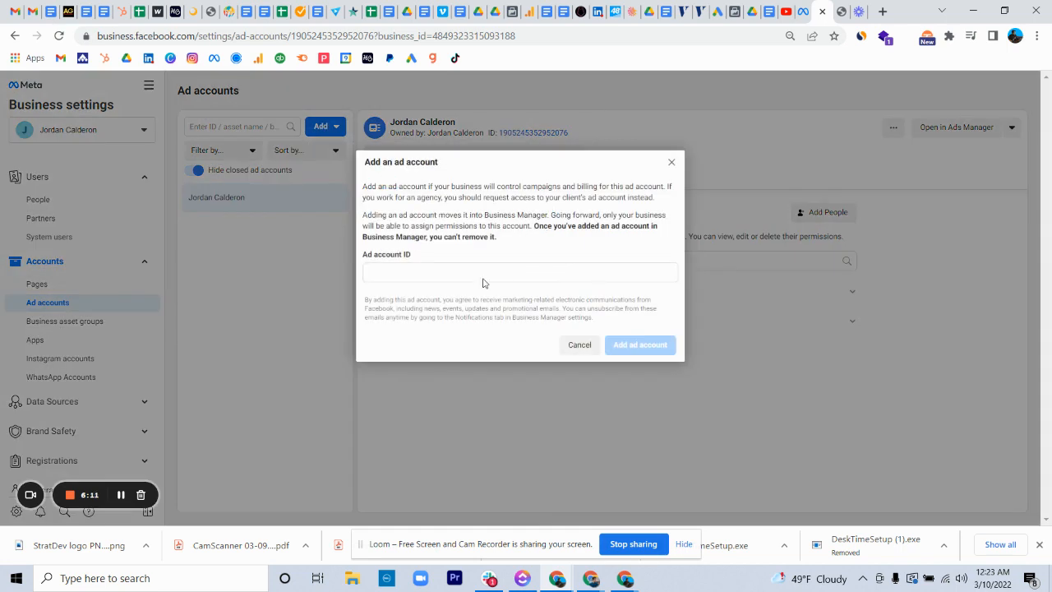
{"action": "left_click", "coordinate": [507, 272]}
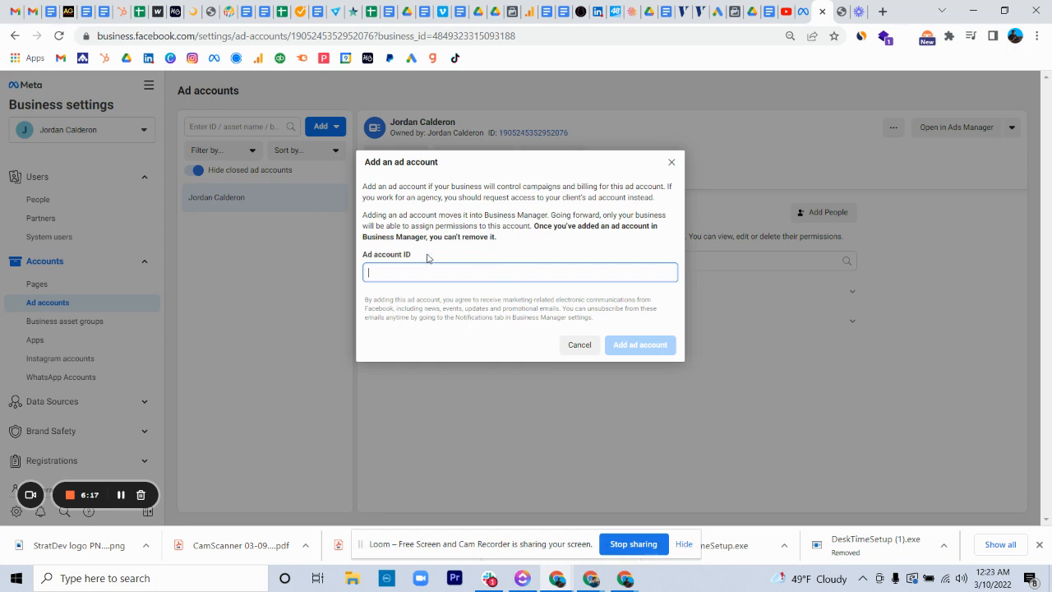
{"action": "left_click", "coordinate": [673, 163]}
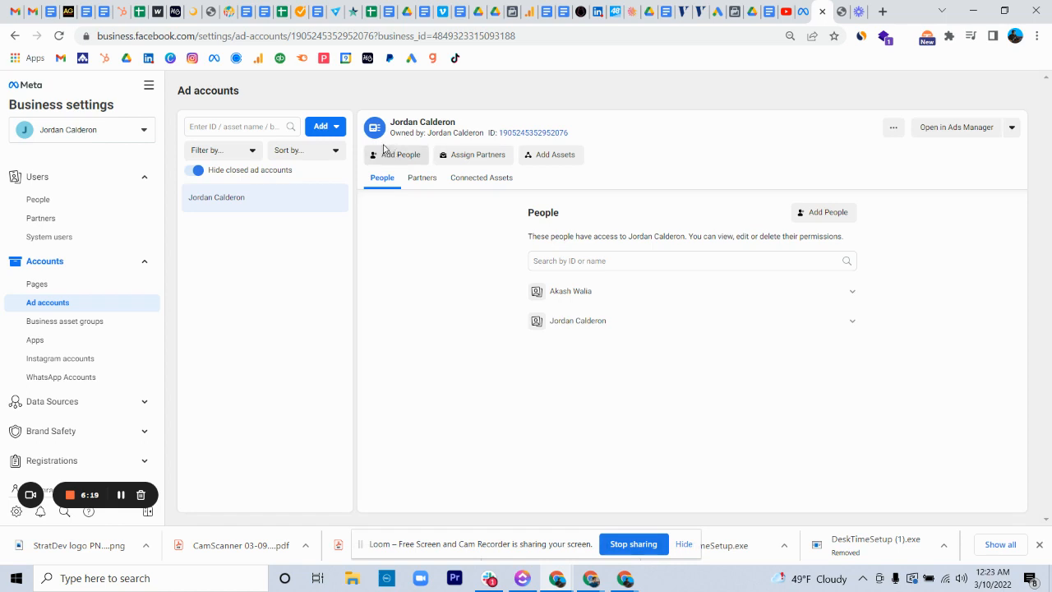
Create a new ad account named "Company Name Ad Account 1" for use by My business
{"action": "left_click", "coordinate": [320, 131]}
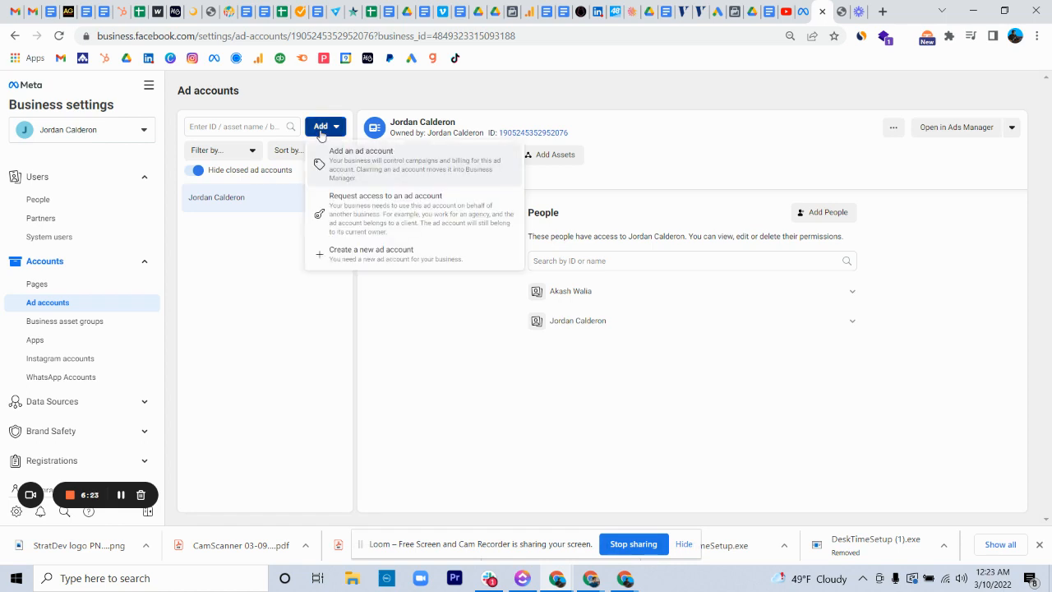
{"action": "left_click", "coordinate": [366, 253]}
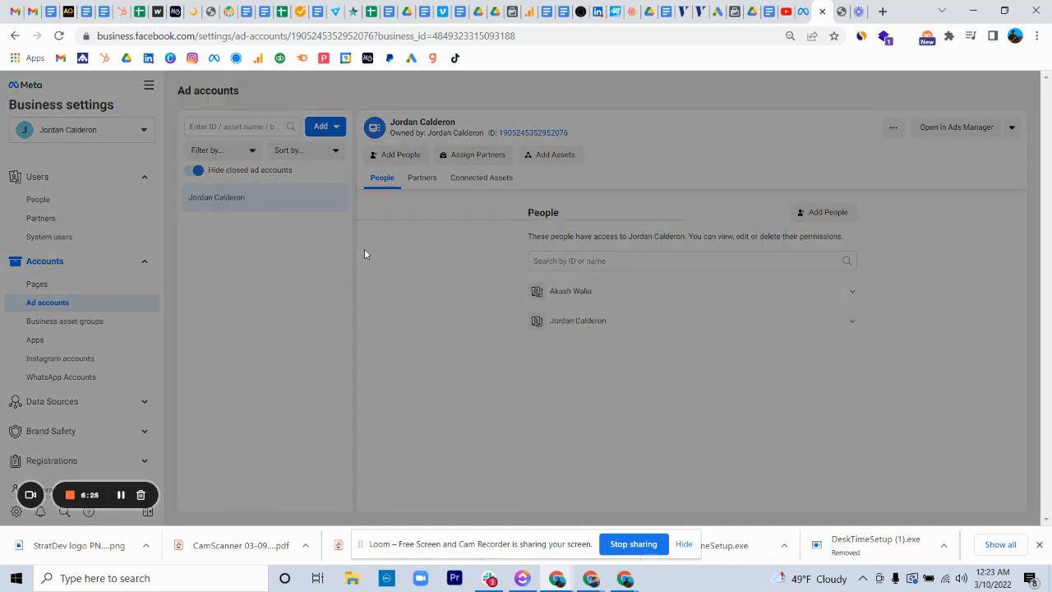
{"action": "left_click", "coordinate": [429, 317]}
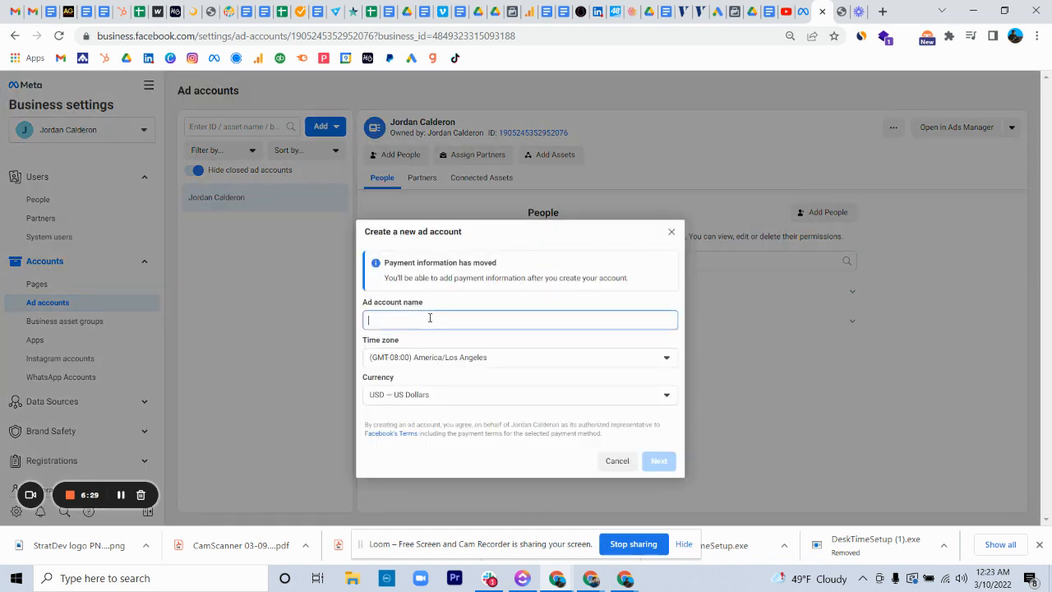
{"action": "type", "text": "Company "}
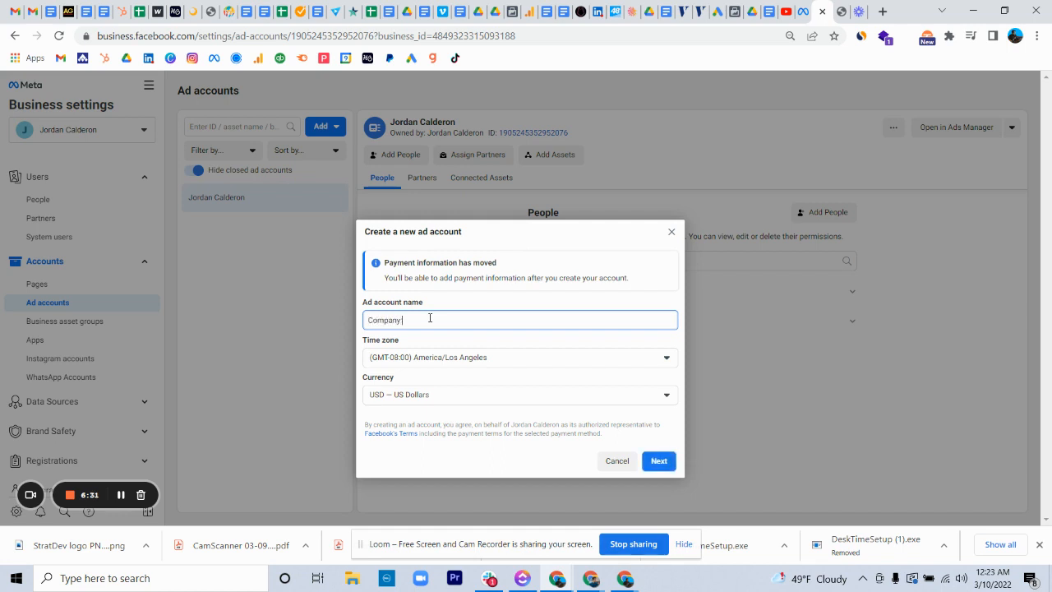
{"action": "type", "text": "Name Ad Account 1"}
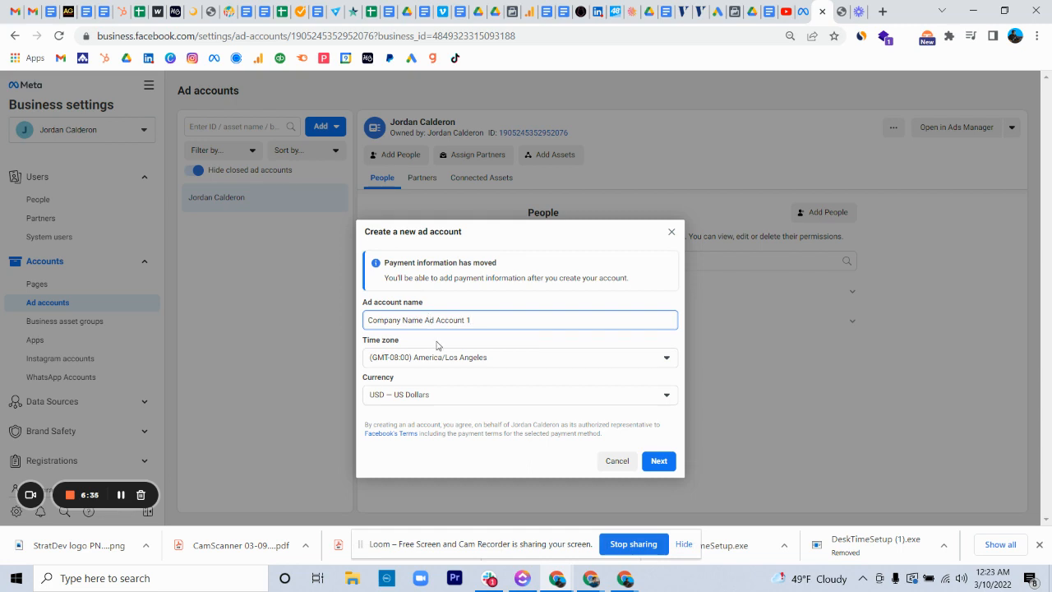
{"action": "left_click", "coordinate": [661, 461]}
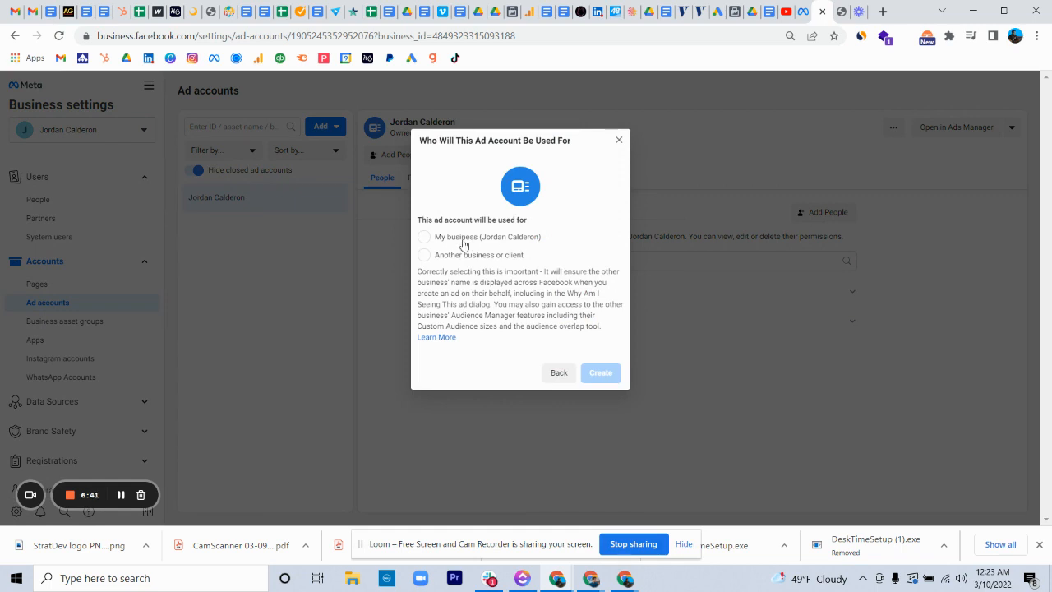
{"action": "left_click", "coordinate": [425, 239]}
{"action": "left_click", "coordinate": [599, 375]}
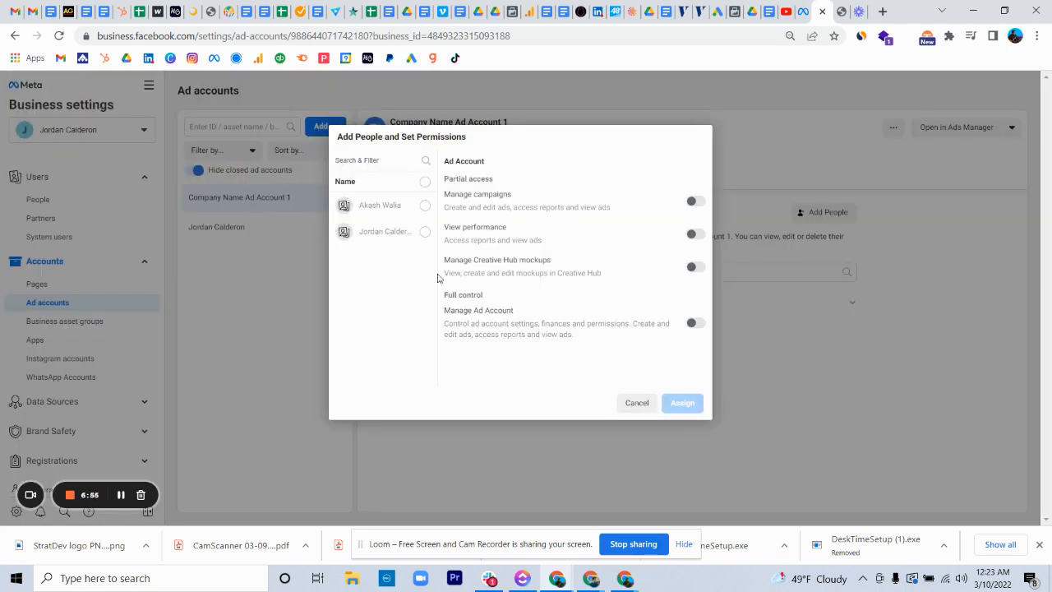
Skip assigning people and adding payment info for the new ad account, and exit its setup
{"action": "left_click", "coordinate": [637, 403]}
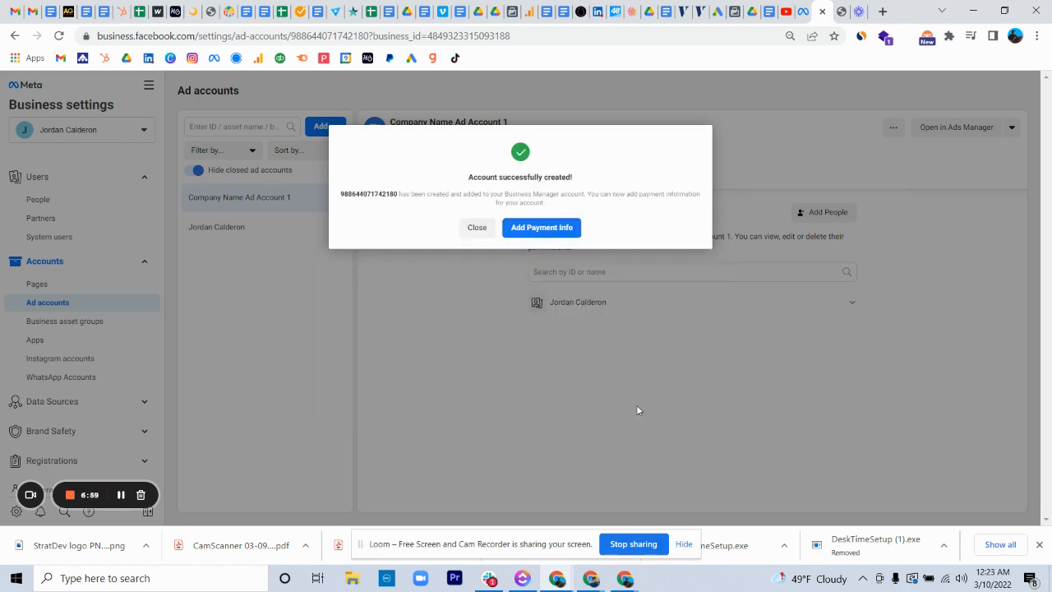
{"action": "left_click", "coordinate": [474, 229]}
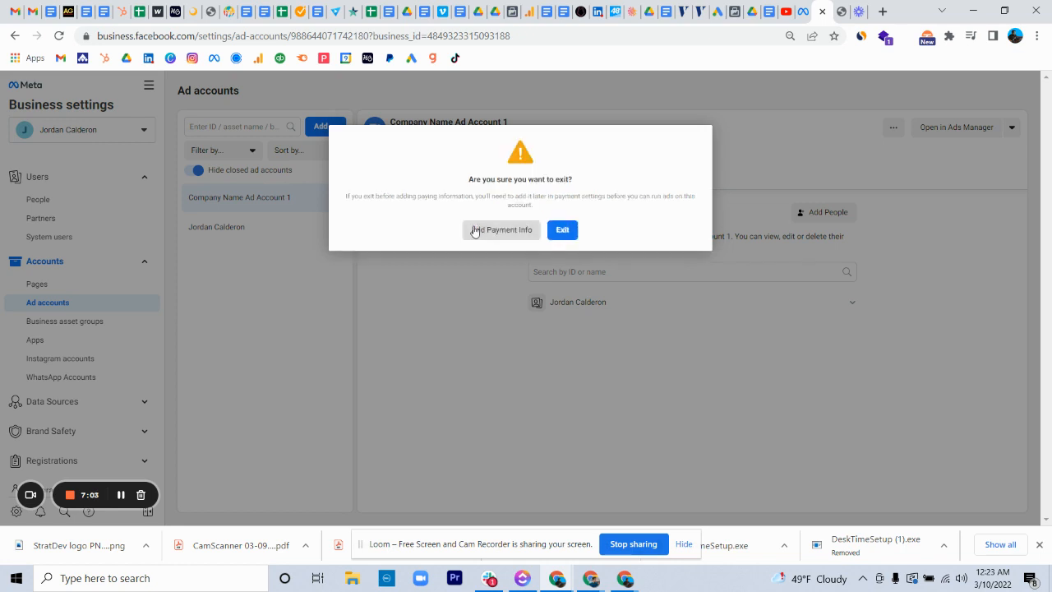
{"action": "left_click", "coordinate": [564, 231]}
Open the Pixels section under Data Sources in the business settings
{"action": "scroll", "coordinate": [94, 325], "scroll_direction": "down", "scroll_amount": 1}
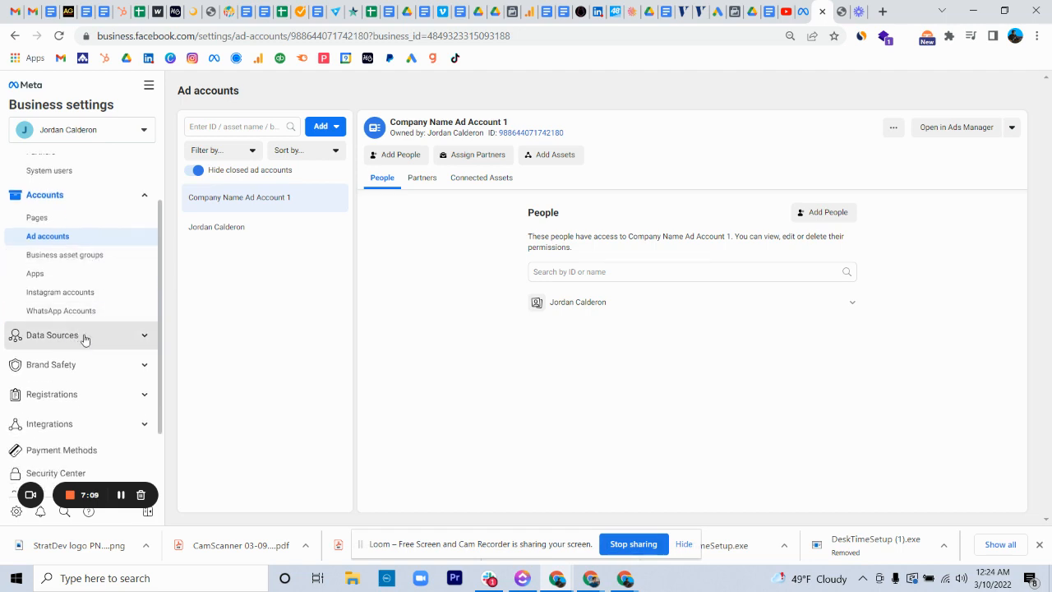
{"action": "left_click", "coordinate": [93, 338]}
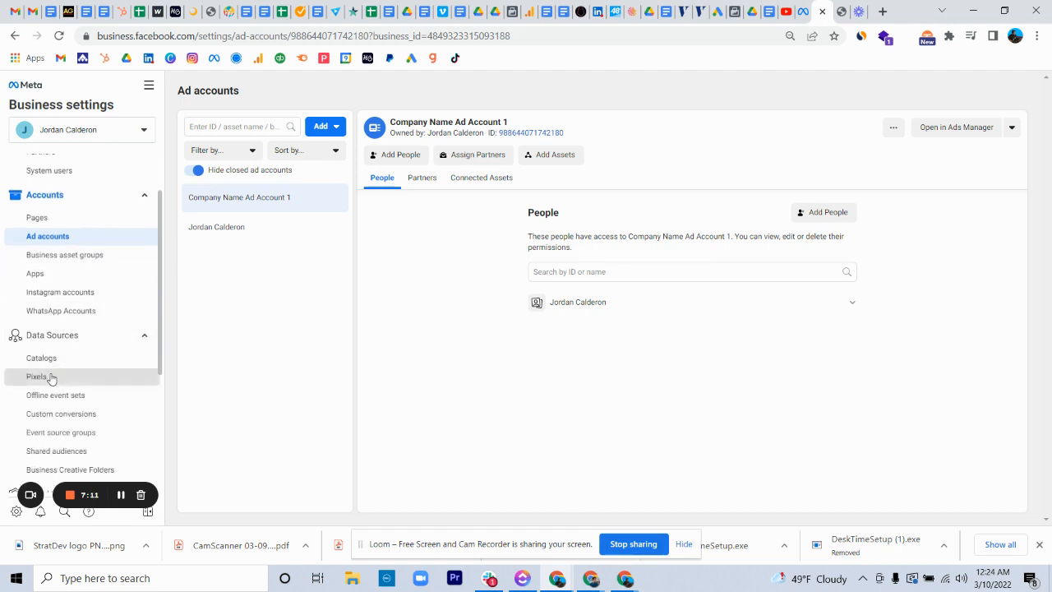
{"action": "left_click", "coordinate": [49, 375]}
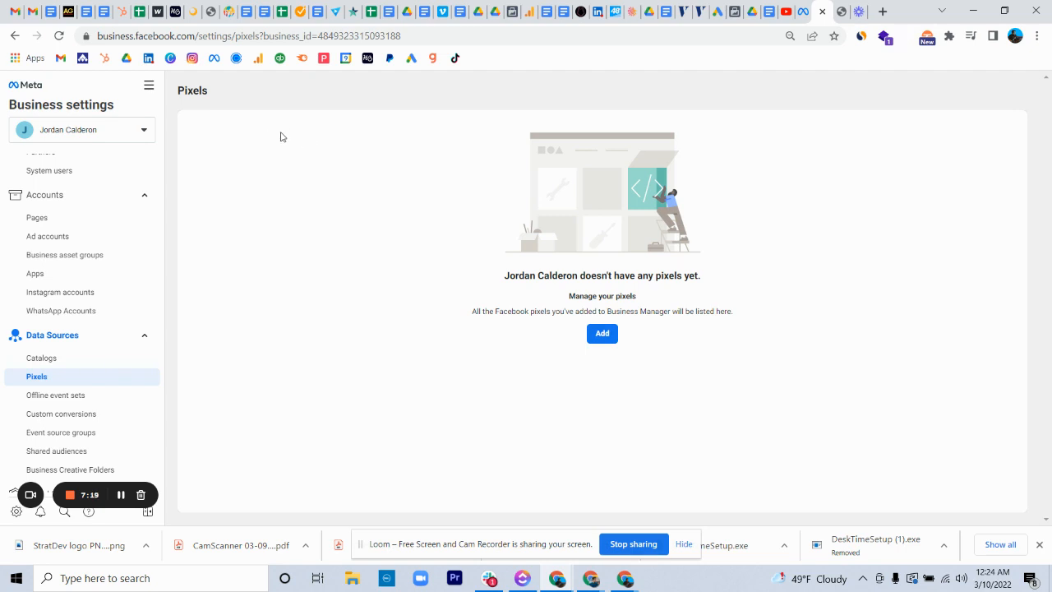
{"action": "left_click", "coordinate": [604, 334]}
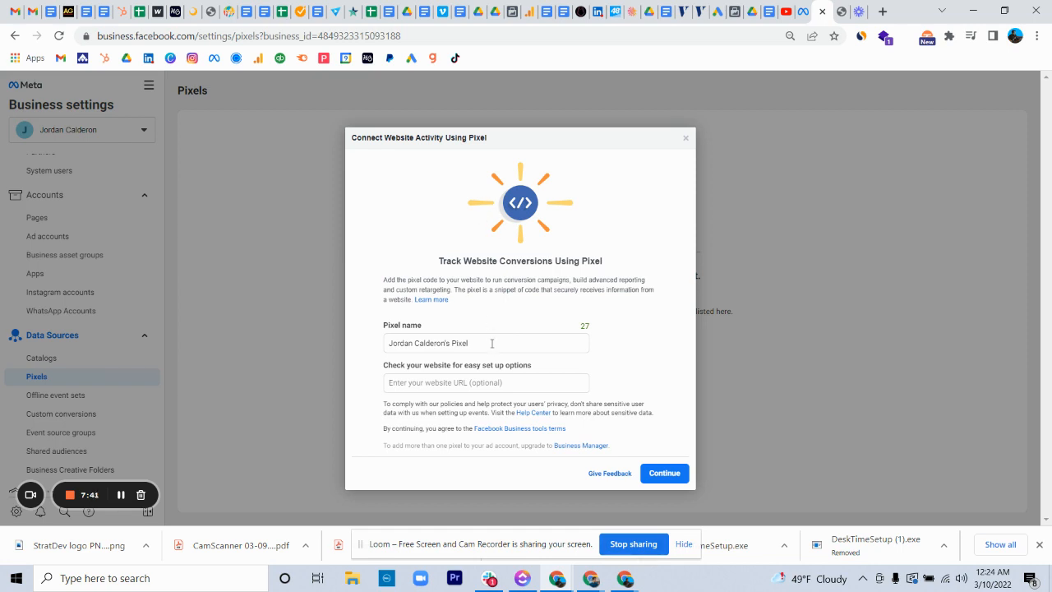
{"action": "left_click", "coordinate": [491, 344]}
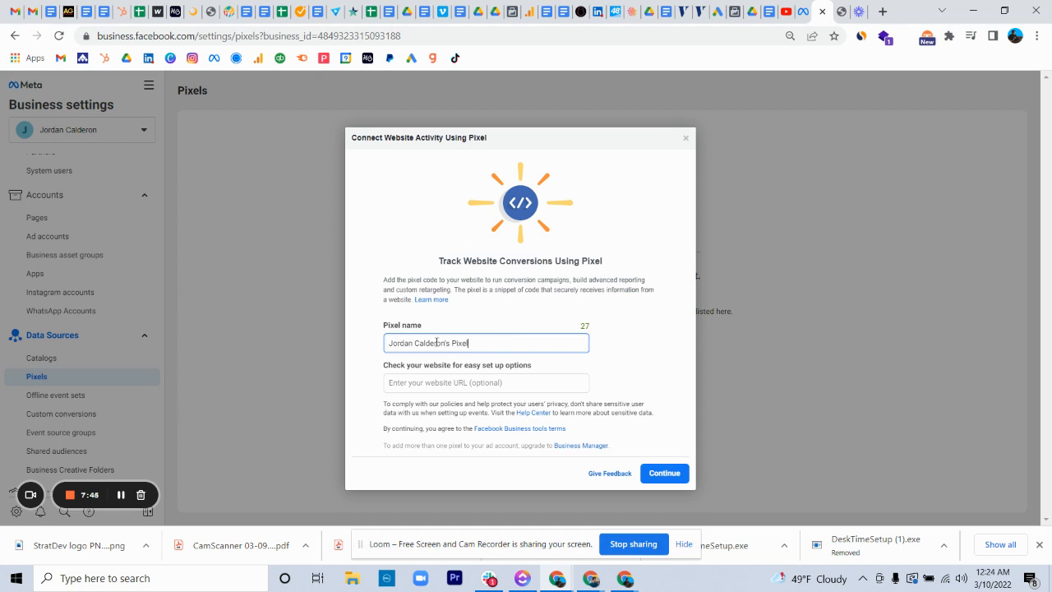
{"action": "left_click", "coordinate": [469, 382]}
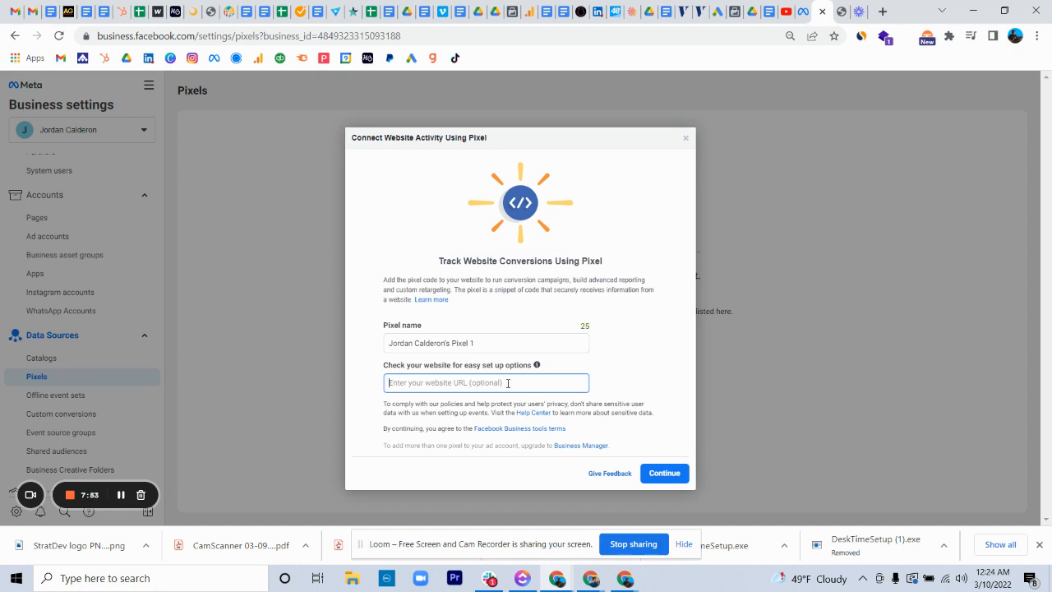
{"action": "type", "text": "https://www.companyname.com"}
{"action": "left_click", "coordinate": [662, 474]}
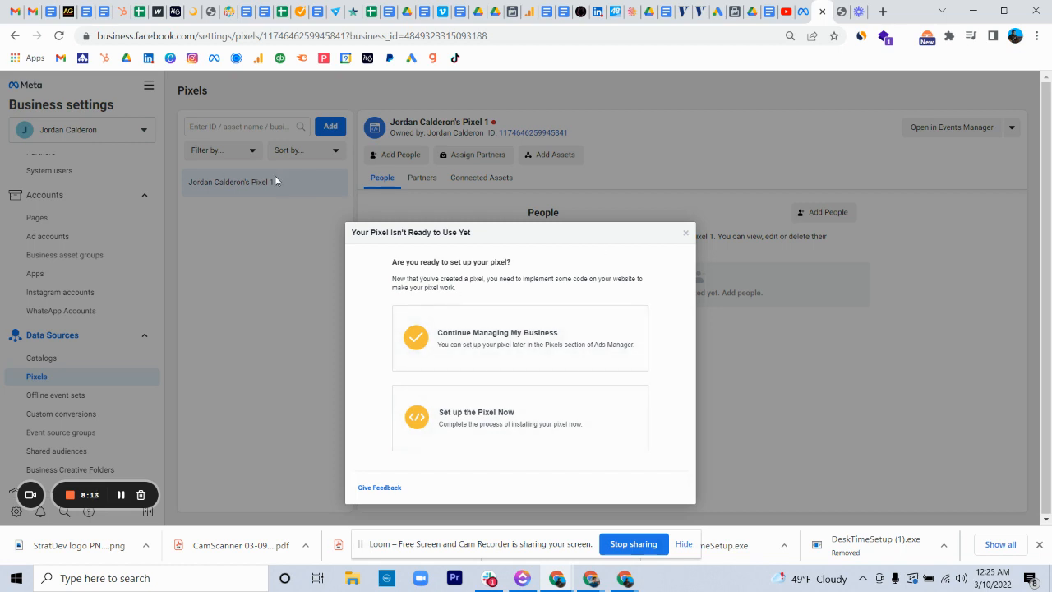
{"action": "left_click", "coordinate": [504, 342]}
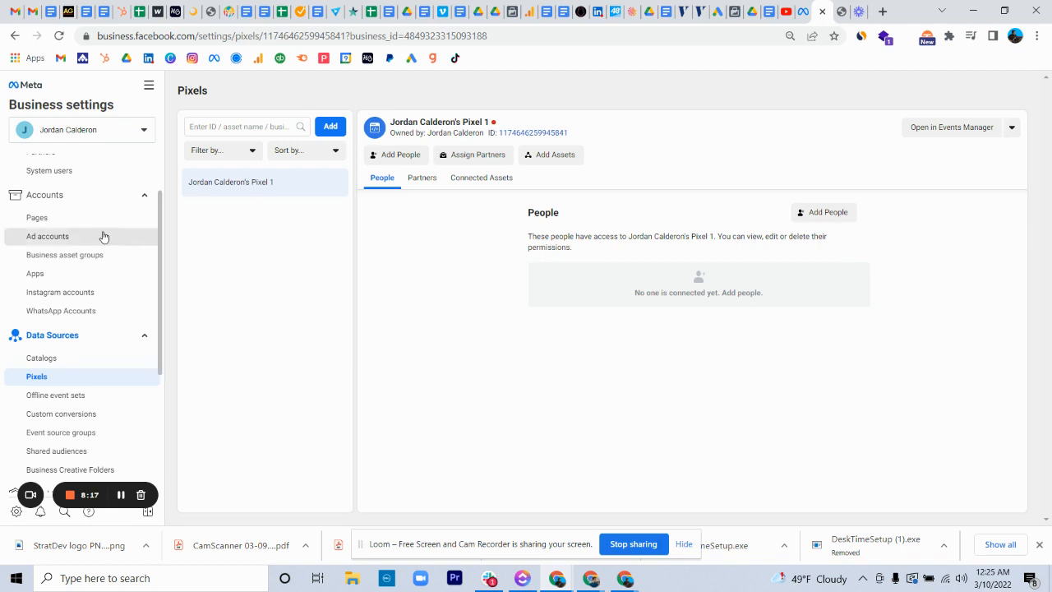
Open the People section of the business settings and select the person with admin access
{"action": "scroll", "coordinate": [101, 235], "scroll_direction": "up", "scroll_amount": 2}
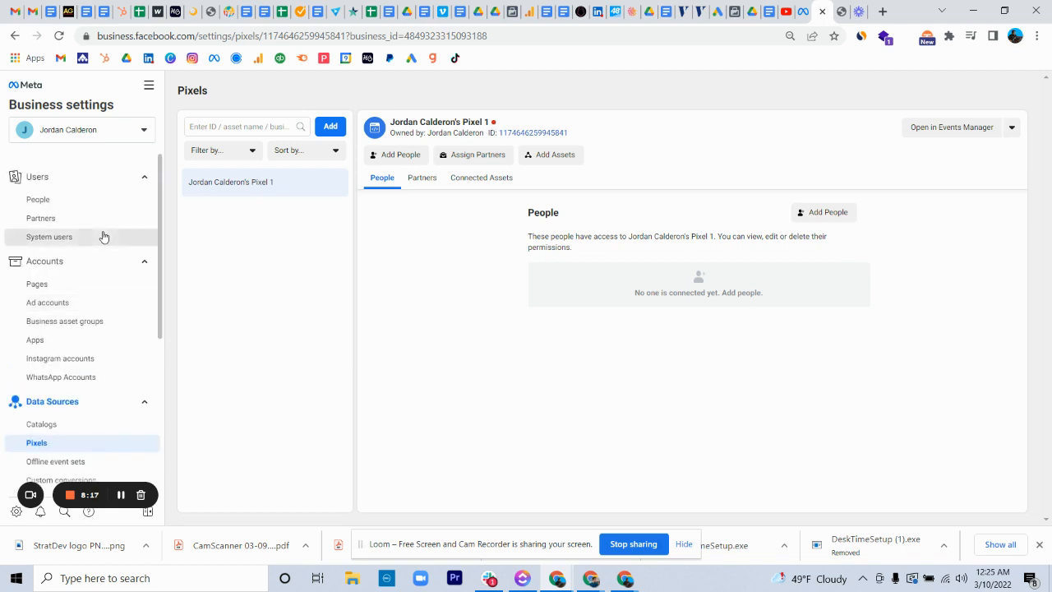
{"action": "left_click", "coordinate": [54, 201]}
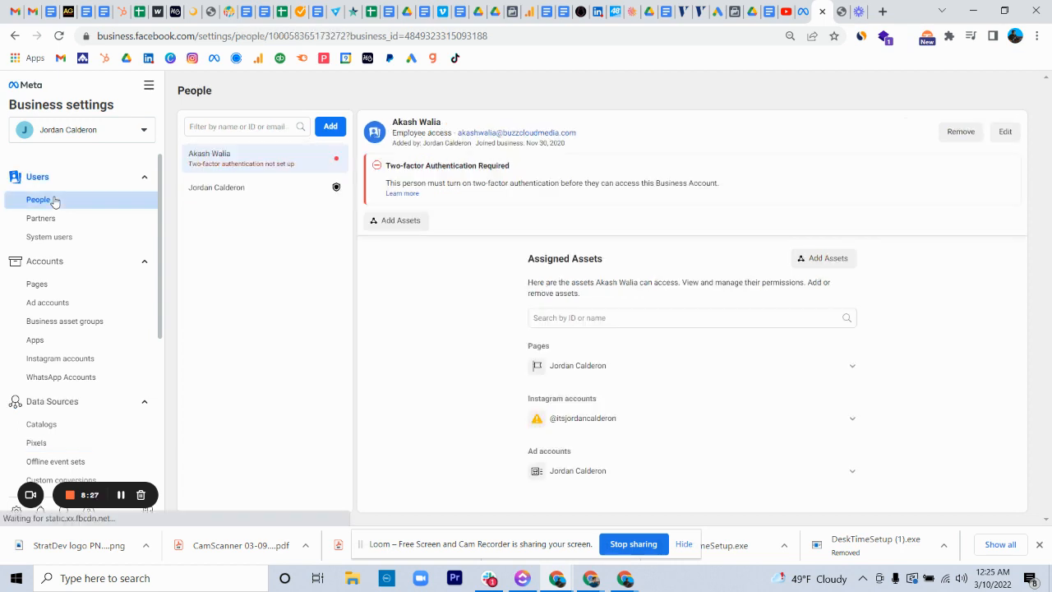
{"action": "left_click", "coordinate": [261, 194]}
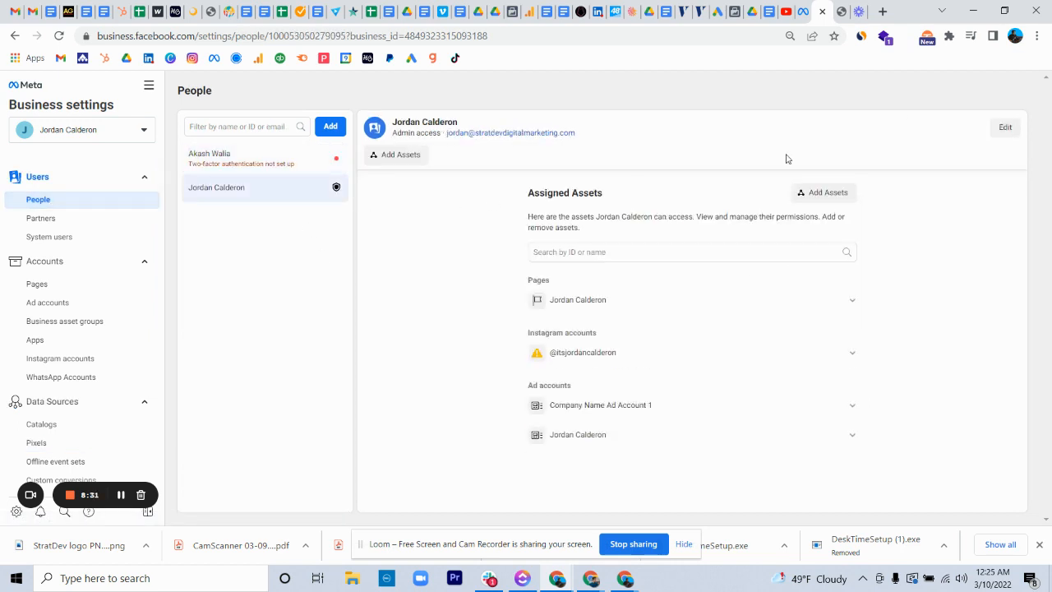
{"action": "mouse_move", "coordinate": [336, 189]}
Edit the selected person's details, keep the Business Manager role as Admin, and update the person
{"action": "left_click", "coordinate": [1005, 128]}
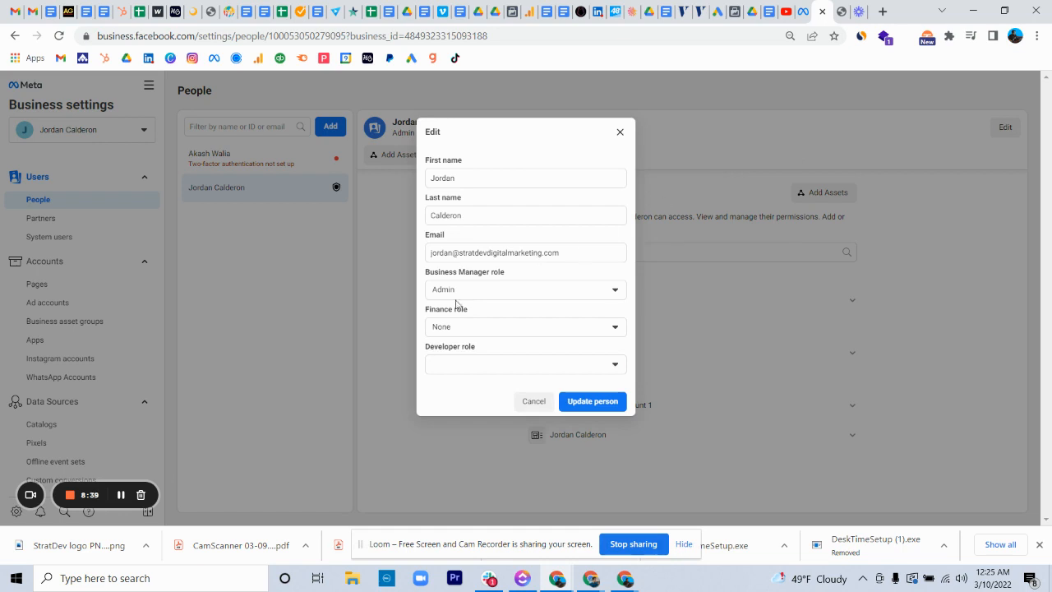
{"action": "left_click", "coordinate": [516, 290]}
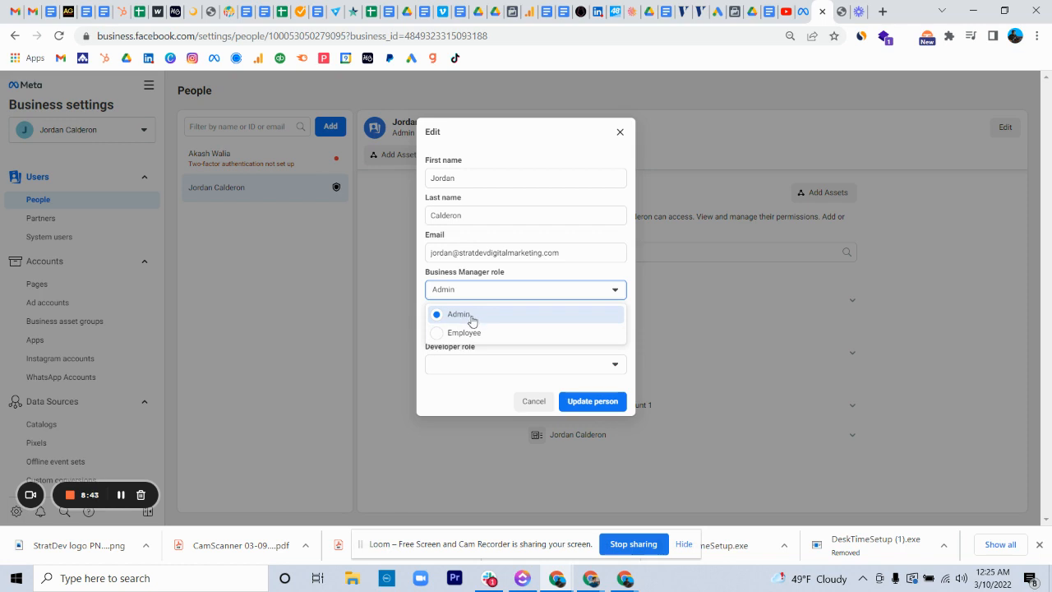
{"action": "left_click", "coordinate": [473, 402]}
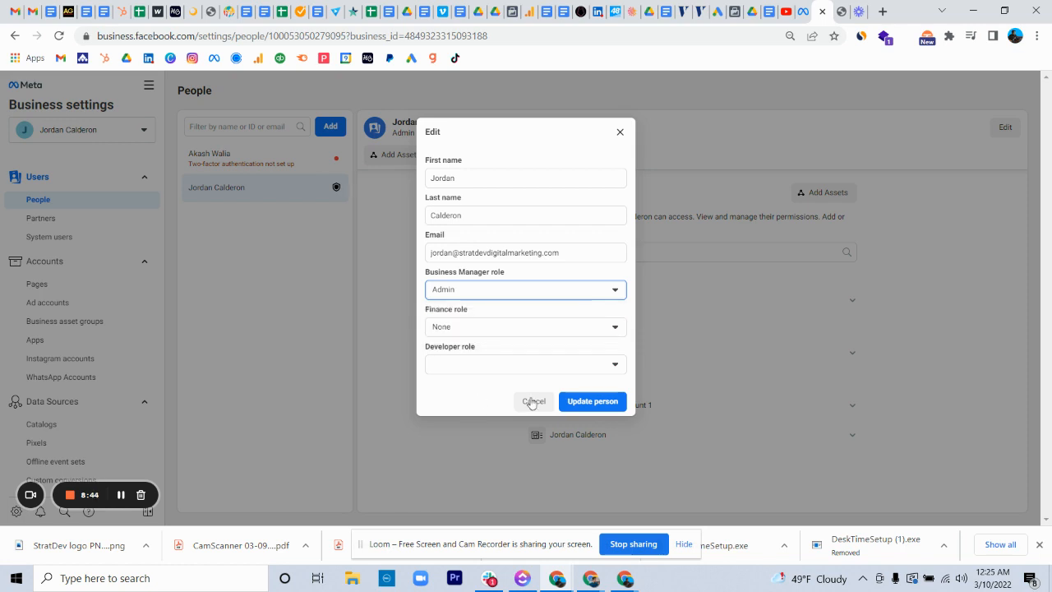
{"action": "left_click", "coordinate": [597, 401]}
{"action": "left_click", "coordinate": [607, 255]}
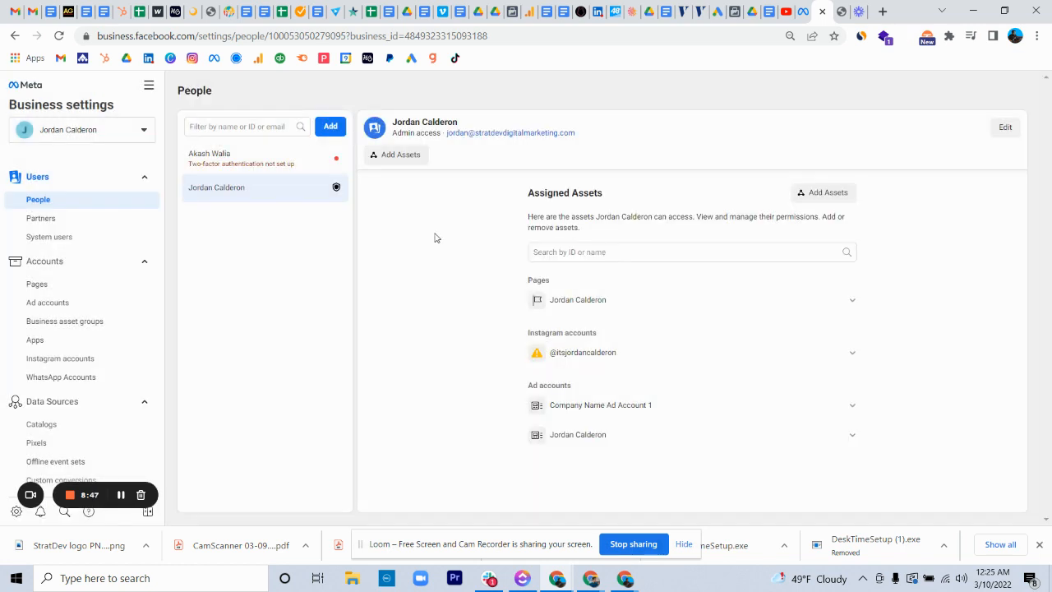
Start assigning assets to the person, selecting the classic Page with Manage Page full control and View earnings insights enabled
{"action": "left_click", "coordinate": [820, 194]}
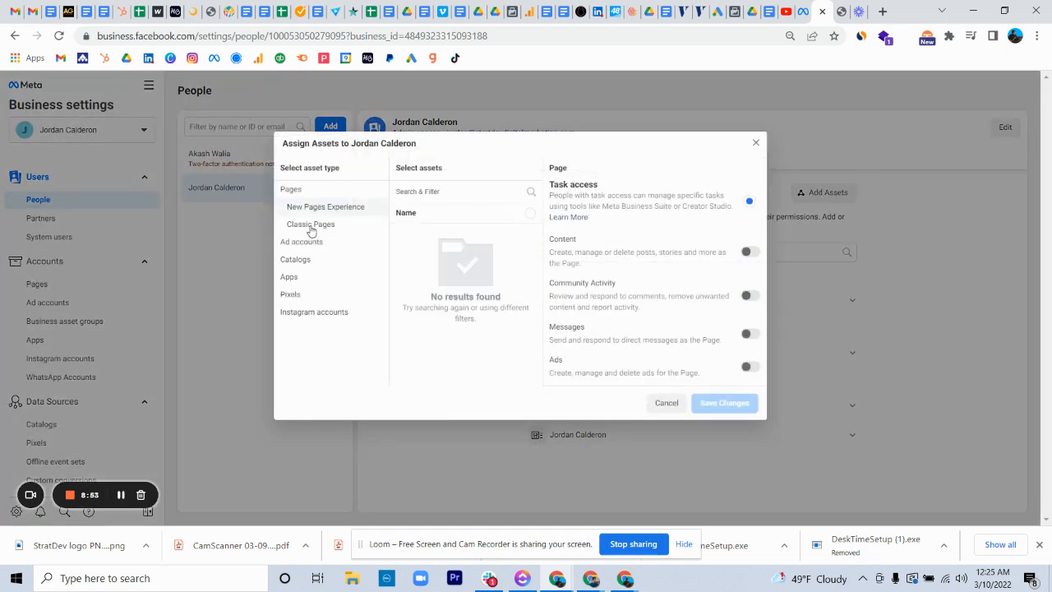
{"action": "left_click", "coordinate": [304, 225]}
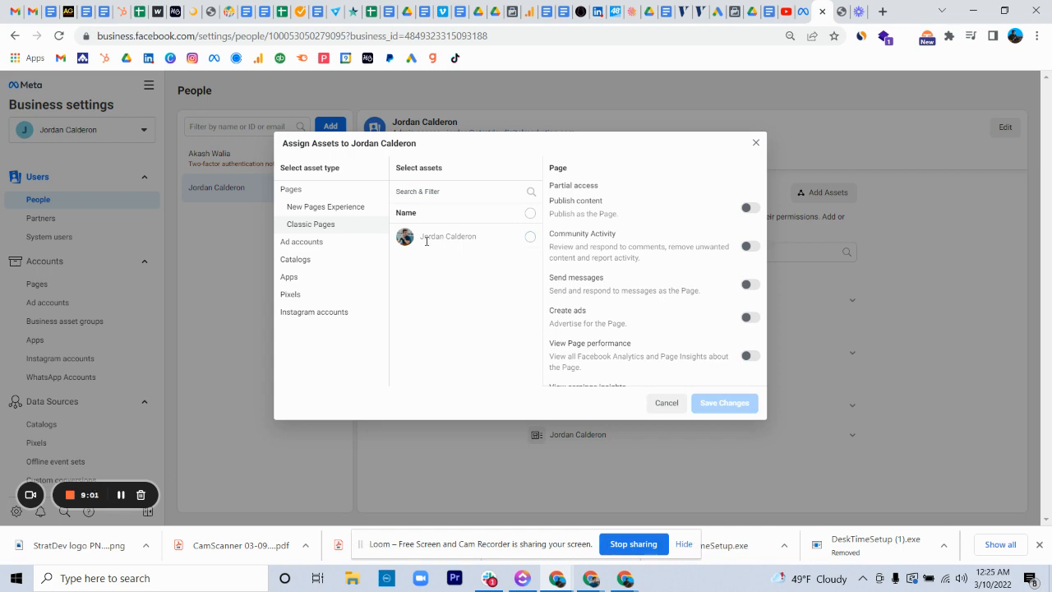
{"action": "left_click", "coordinate": [530, 238]}
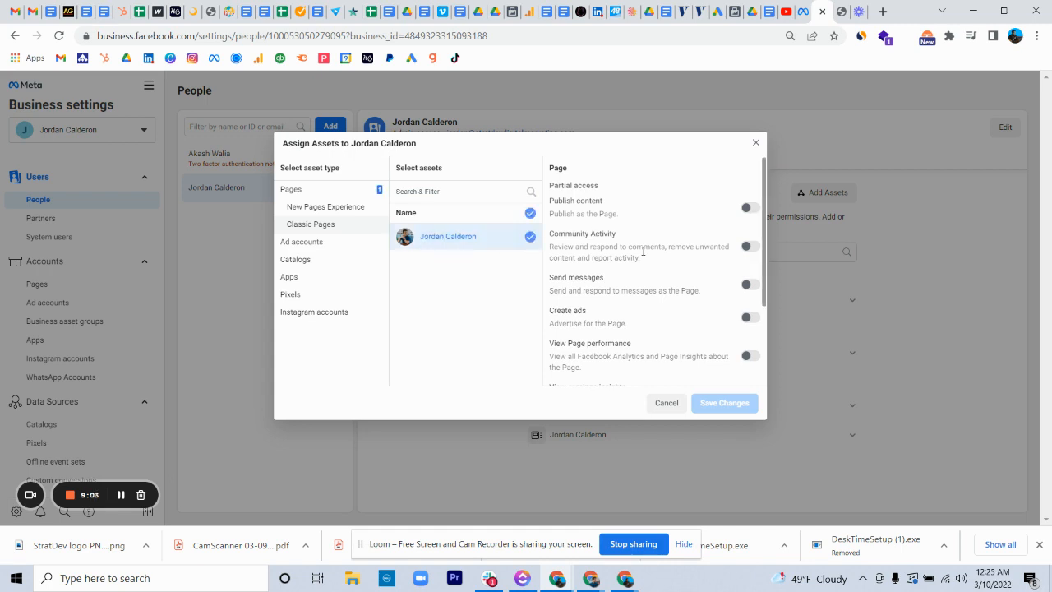
{"action": "scroll", "coordinate": [646, 246], "scroll_direction": "down", "scroll_amount": 3}
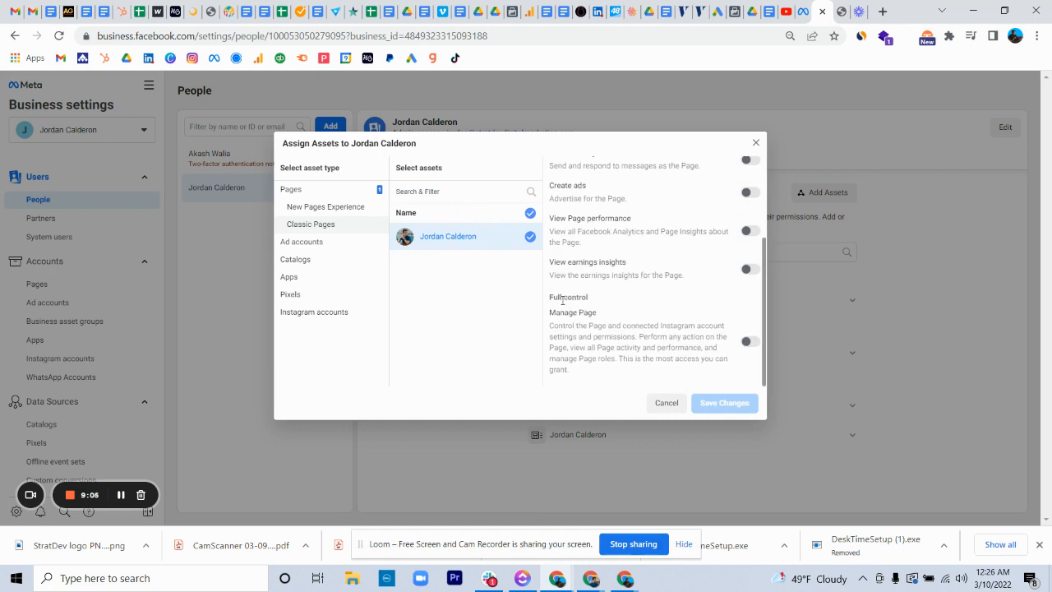
{"action": "left_click", "coordinate": [744, 341]}
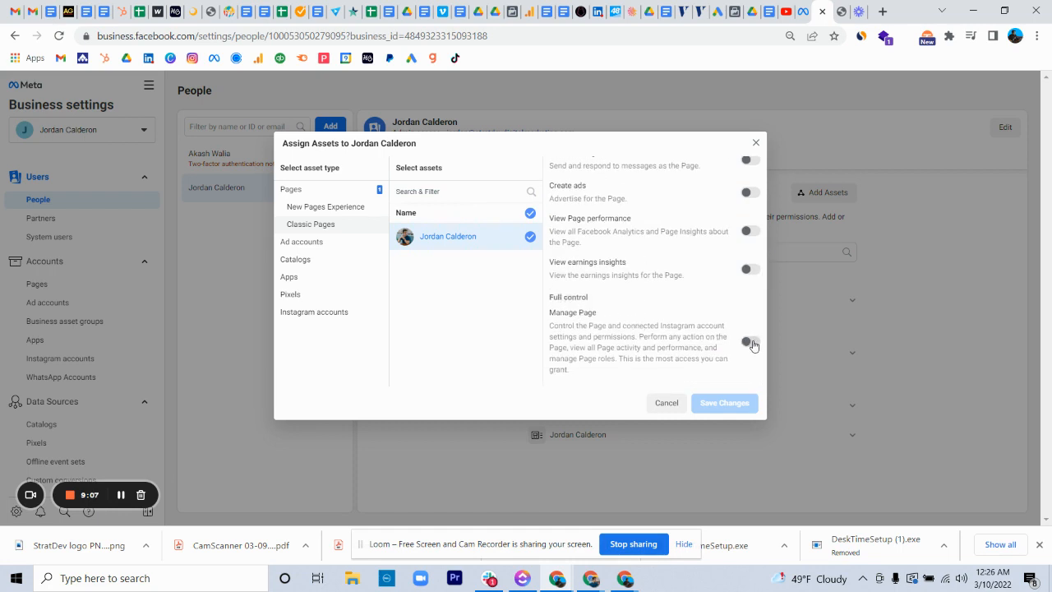
{"action": "left_click", "coordinate": [745, 270]}
{"action": "scroll", "coordinate": [721, 272], "scroll_direction": "up", "scroll_amount": 3}
{"action": "scroll", "coordinate": [721, 272], "scroll_direction": "down", "scroll_amount": 3}
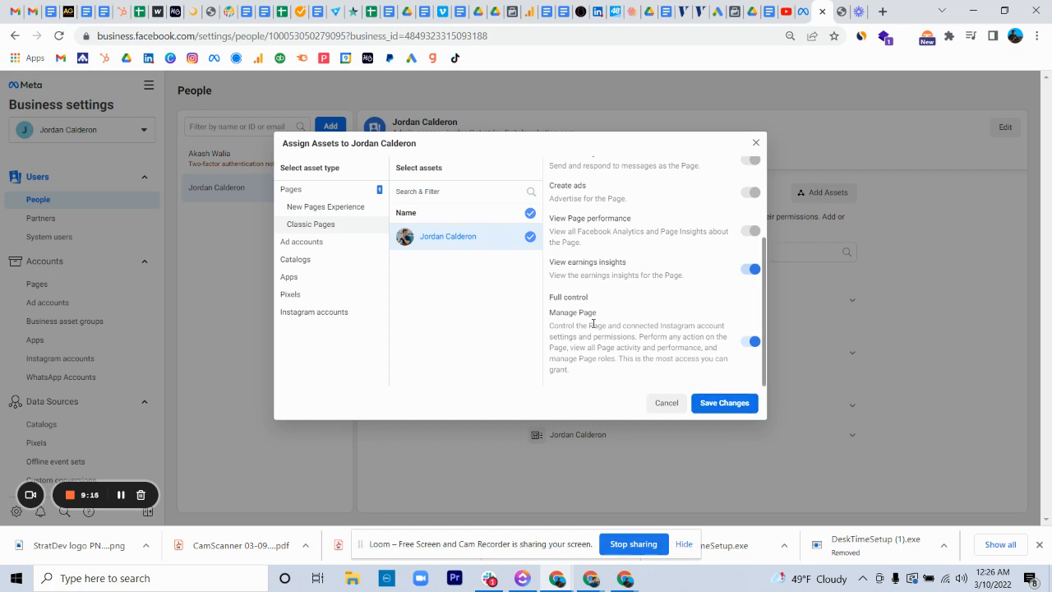
Add Company Name Ad Account 1 to the person's assets with Manage Ad Account full control
{"action": "left_click", "coordinate": [308, 244]}
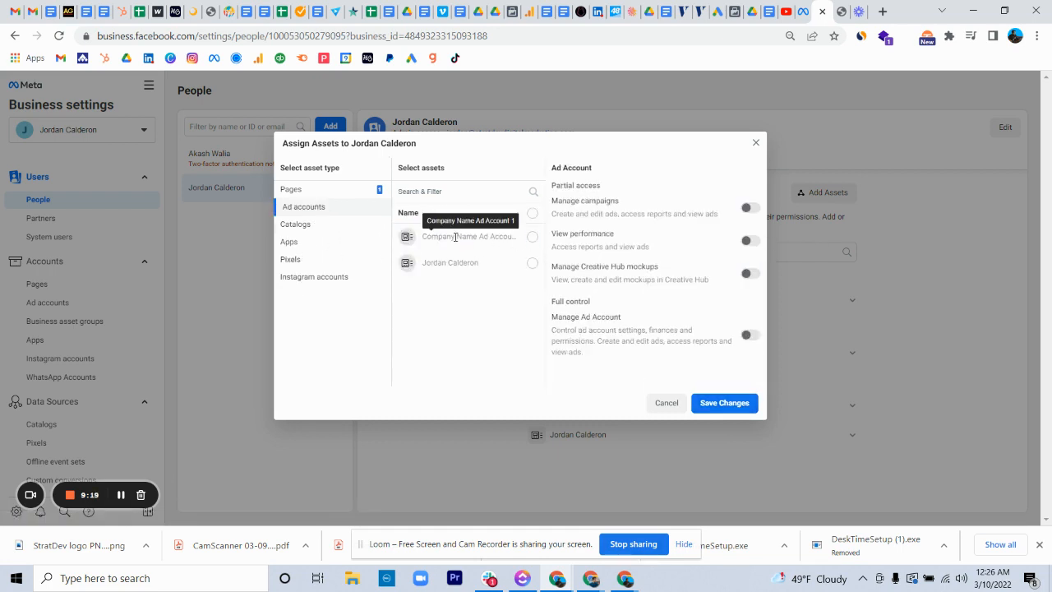
{"action": "left_click", "coordinate": [532, 237]}
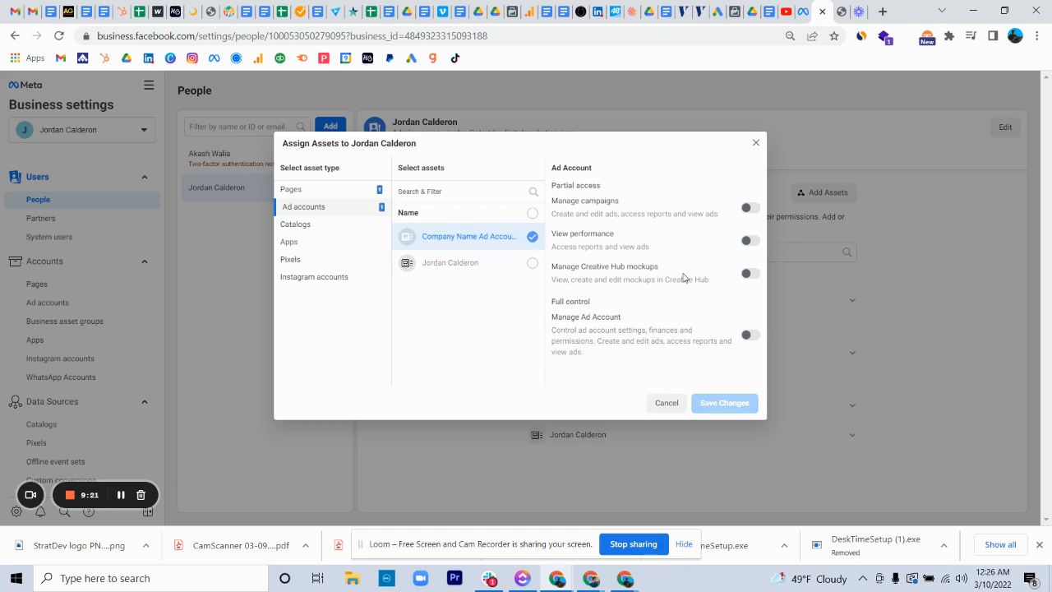
{"action": "left_click", "coordinate": [749, 337]}
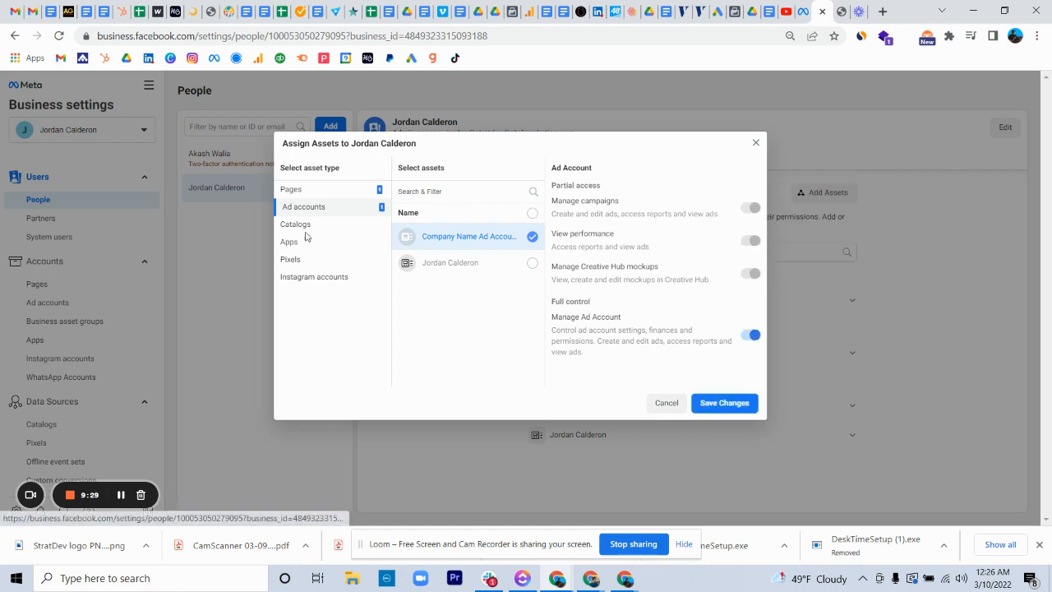
Add the new pixel to the person's assets with Manage Pixel full control
{"action": "left_click", "coordinate": [302, 261]}
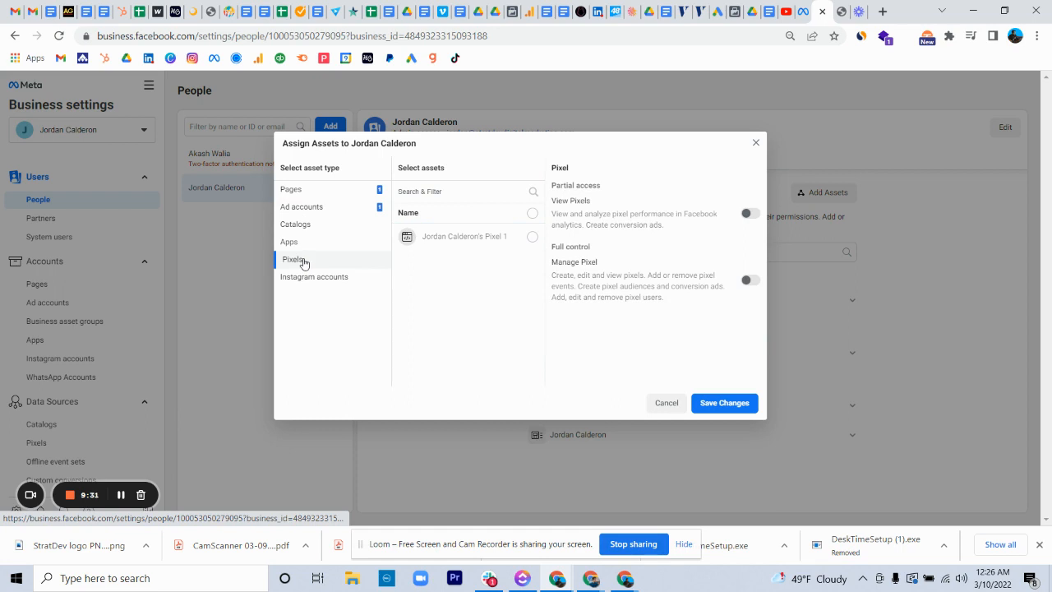
{"action": "left_click", "coordinate": [532, 238]}
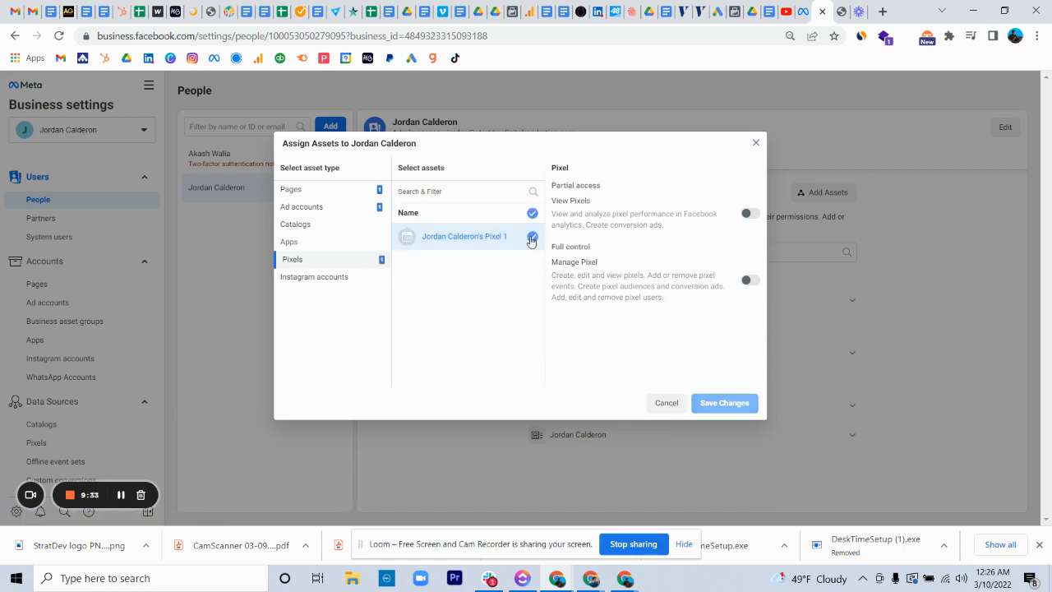
{"action": "left_click", "coordinate": [748, 282]}
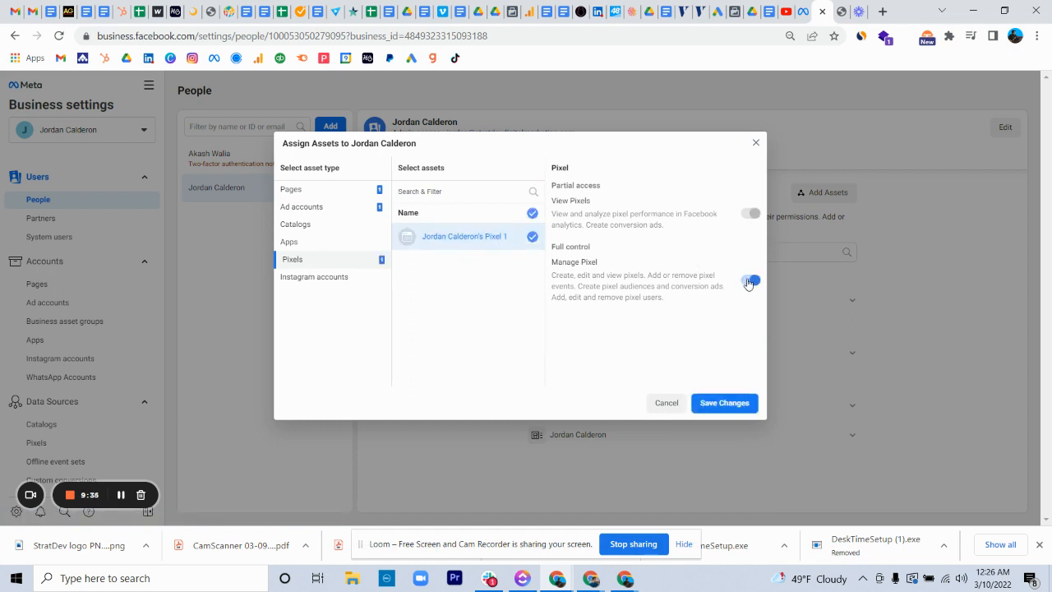
Try enabling Insights, Ads, Community activity, Messages and Content access for Instagram accounts, and switch these permissions off again
{"action": "left_click", "coordinate": [313, 281]}
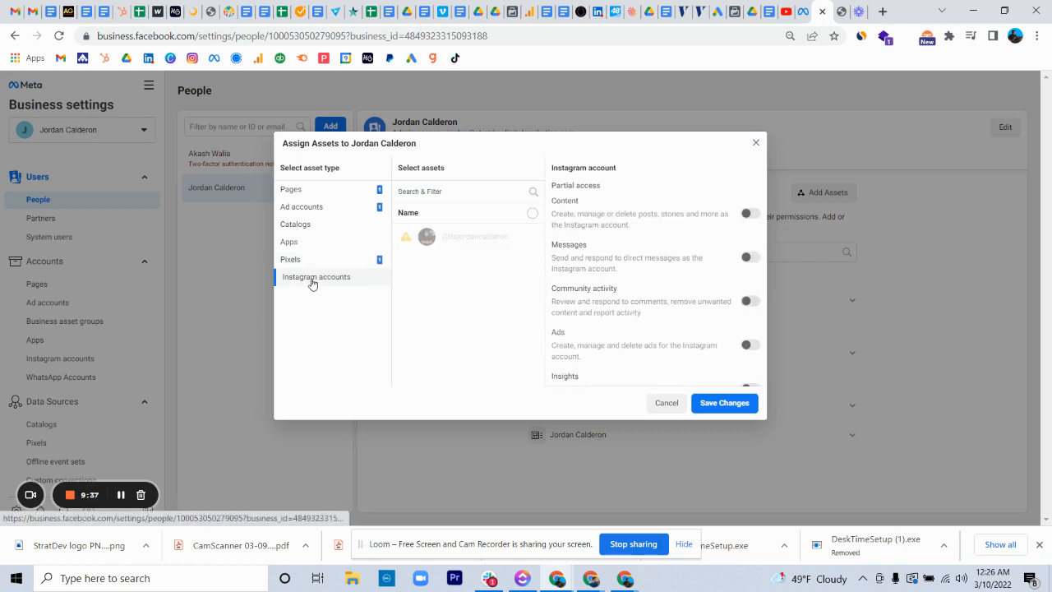
{"action": "mouse_move", "coordinate": [528, 238]}
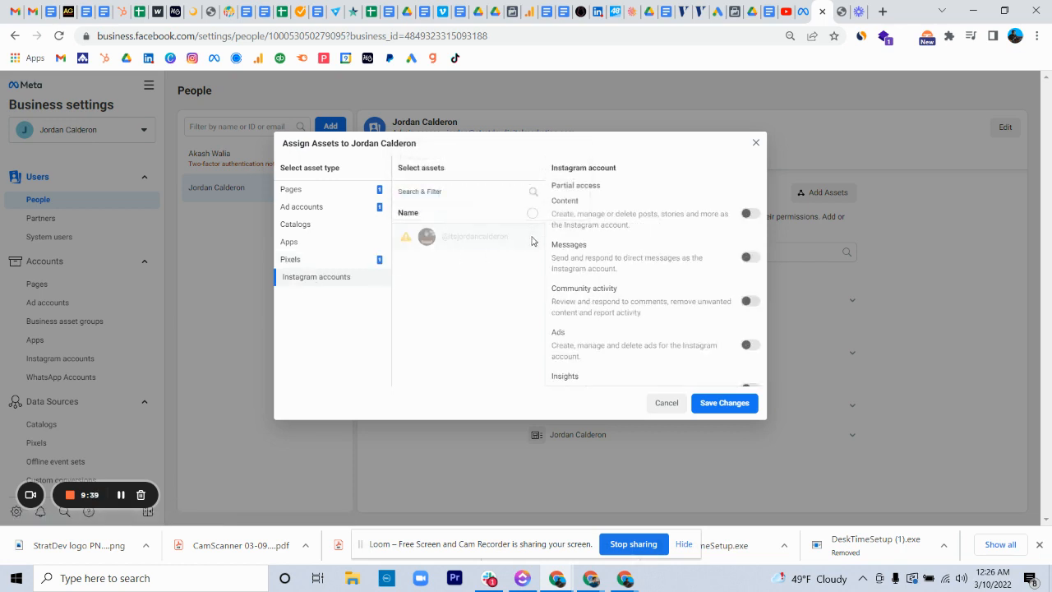
{"action": "scroll", "coordinate": [630, 272], "scroll_direction": "down", "scroll_amount": 1}
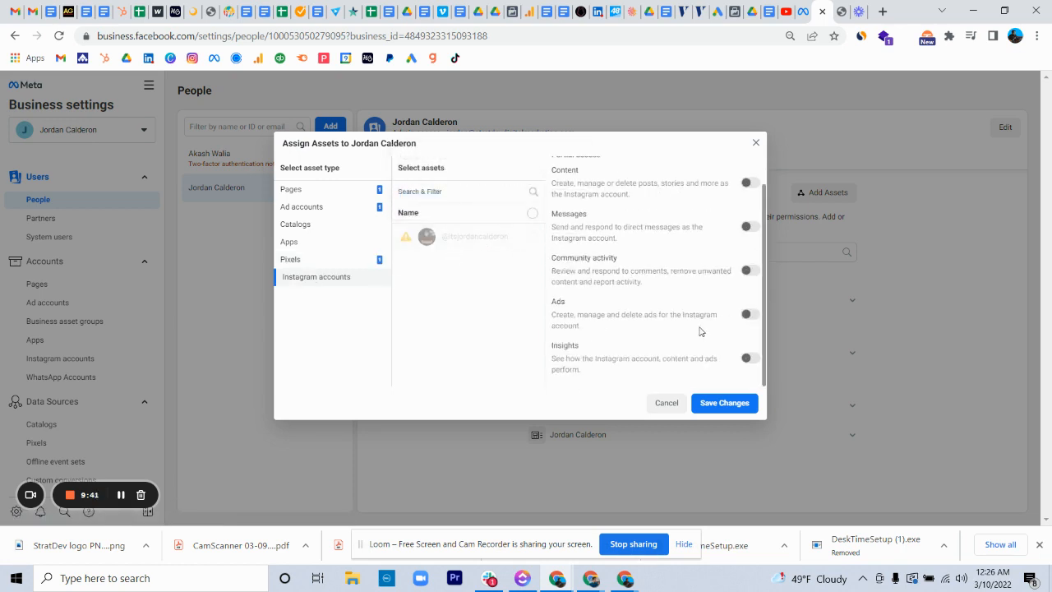
{"action": "left_click", "coordinate": [746, 358]}
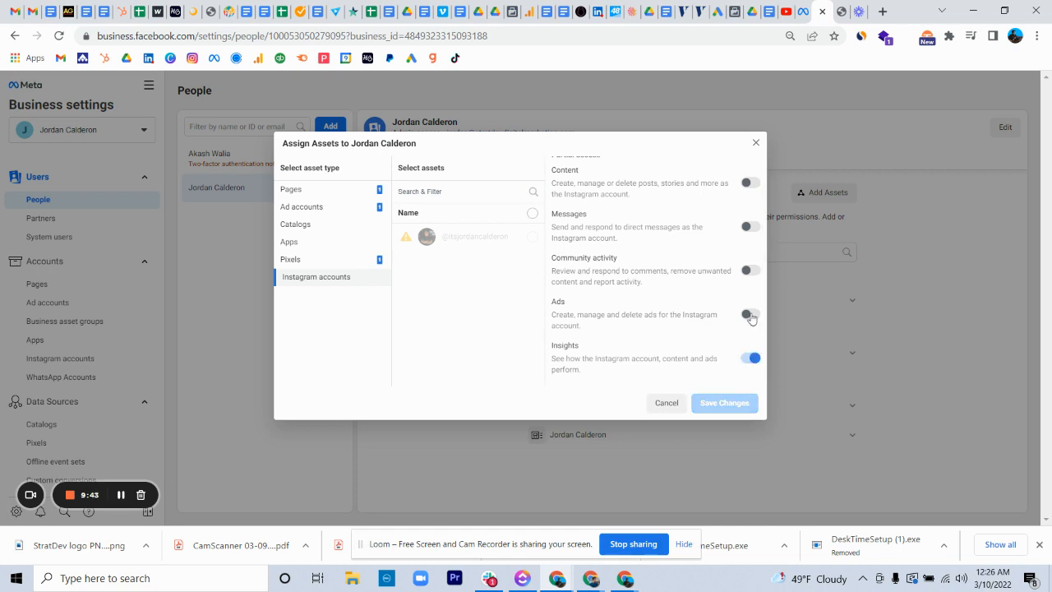
{"action": "left_click", "coordinate": [749, 315]}
{"action": "left_click", "coordinate": [750, 271]}
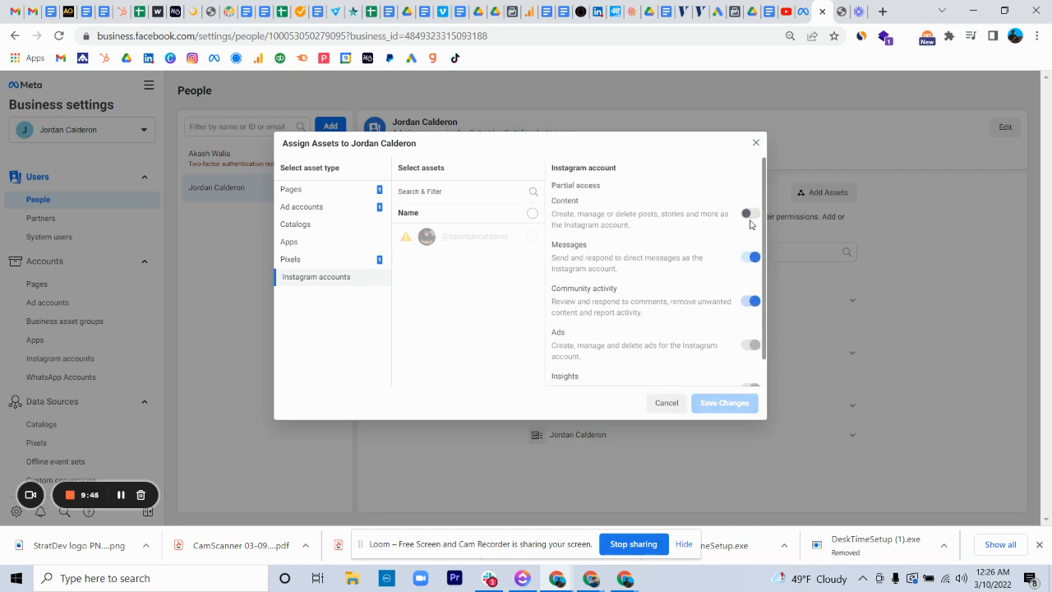
{"action": "left_click", "coordinate": [748, 214]}
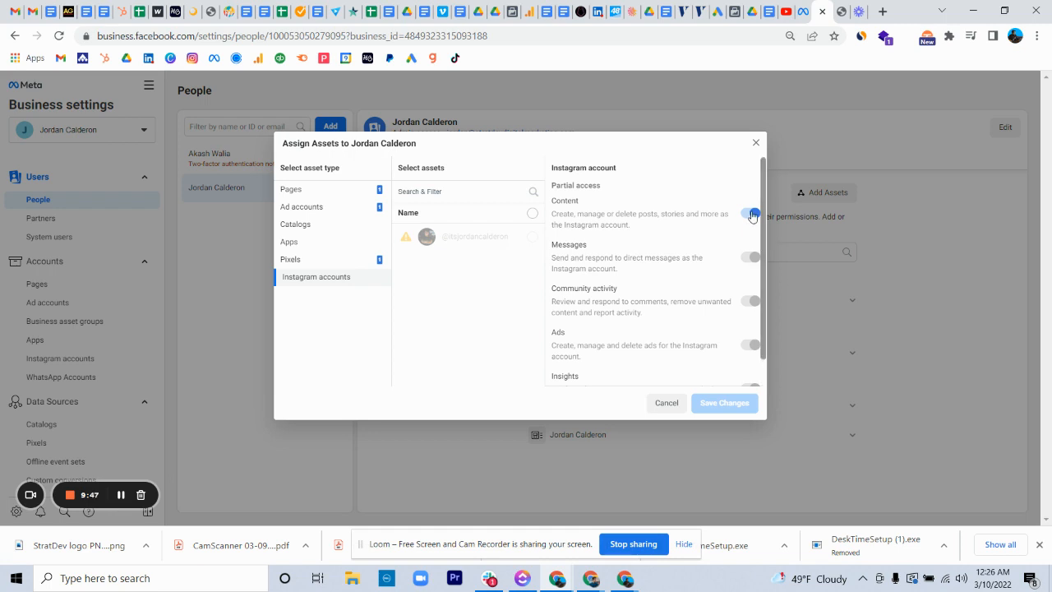
{"action": "left_click", "coordinate": [752, 216]}
{"action": "scroll", "coordinate": [715, 314], "scroll_direction": "down", "scroll_amount": 1}
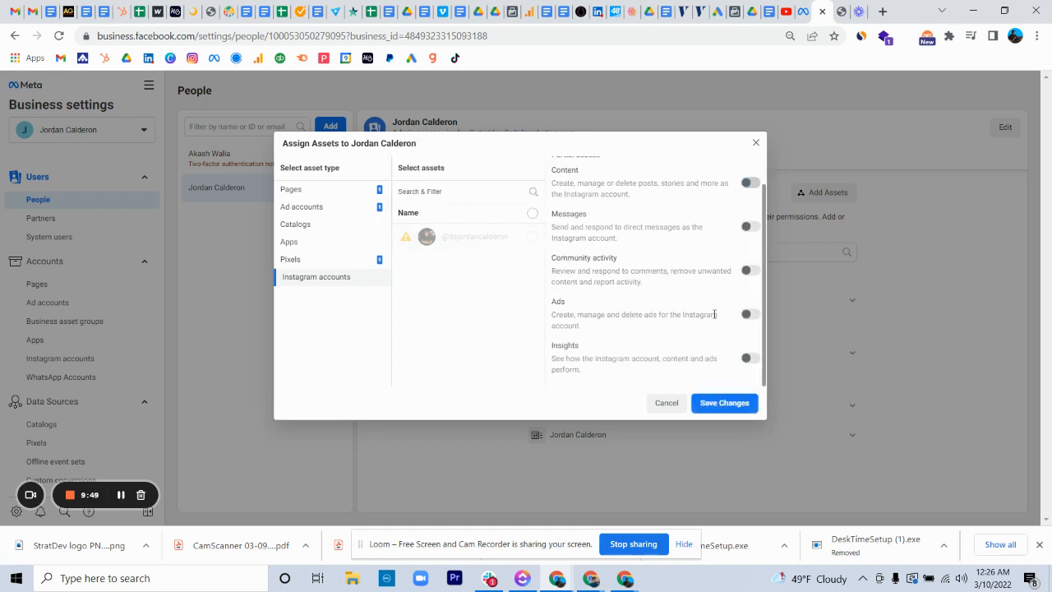
Save the Page, ad account and pixel assignments for the person and finish the asset assignment
{"action": "mouse_move", "coordinate": [414, 251]}
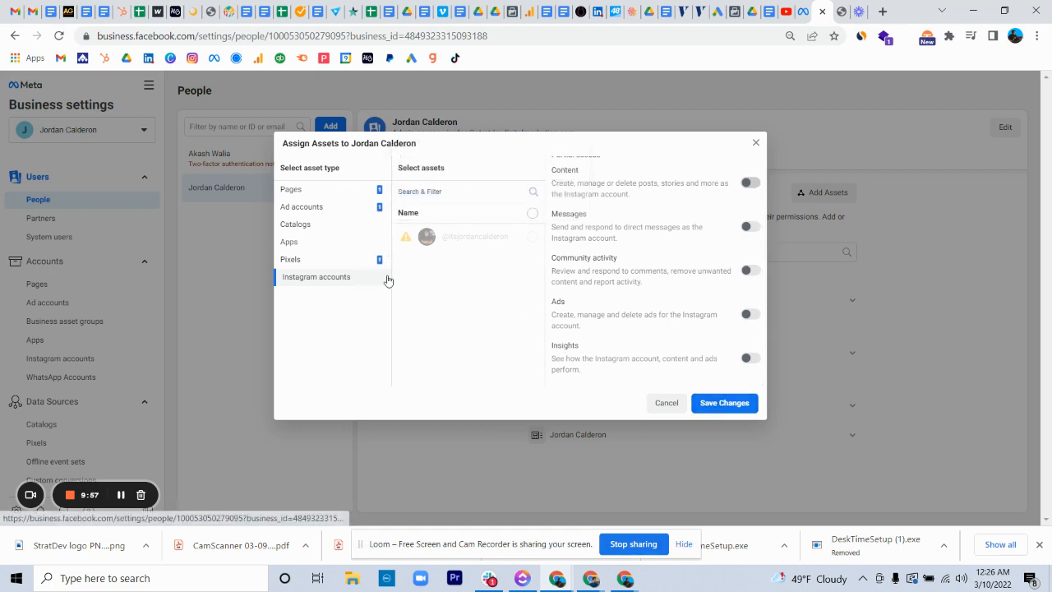
{"action": "left_click", "coordinate": [732, 406]}
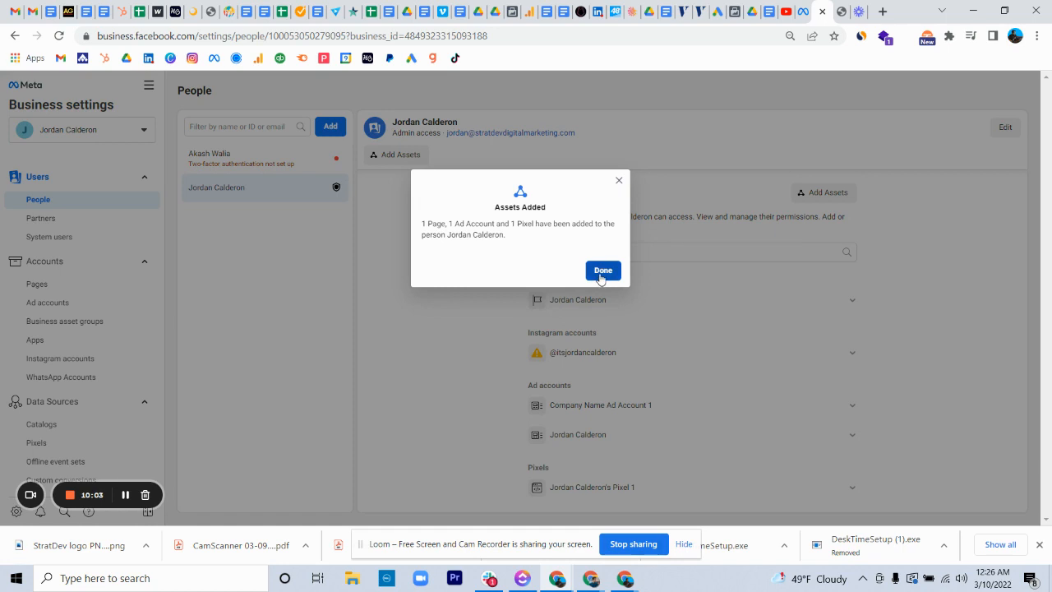
{"action": "left_click", "coordinate": [603, 271]}
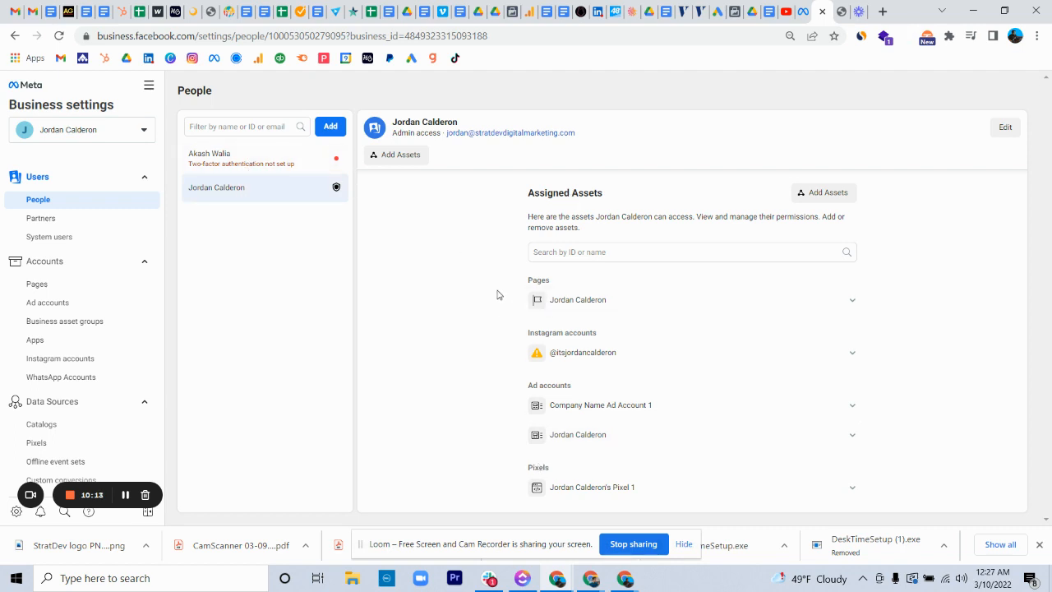
Go to the business's ad accounts and open Company Name Ad Account 1 in Ads Manager
{"action": "scroll", "coordinate": [82, 298], "scroll_direction": "down", "scroll_amount": 1}
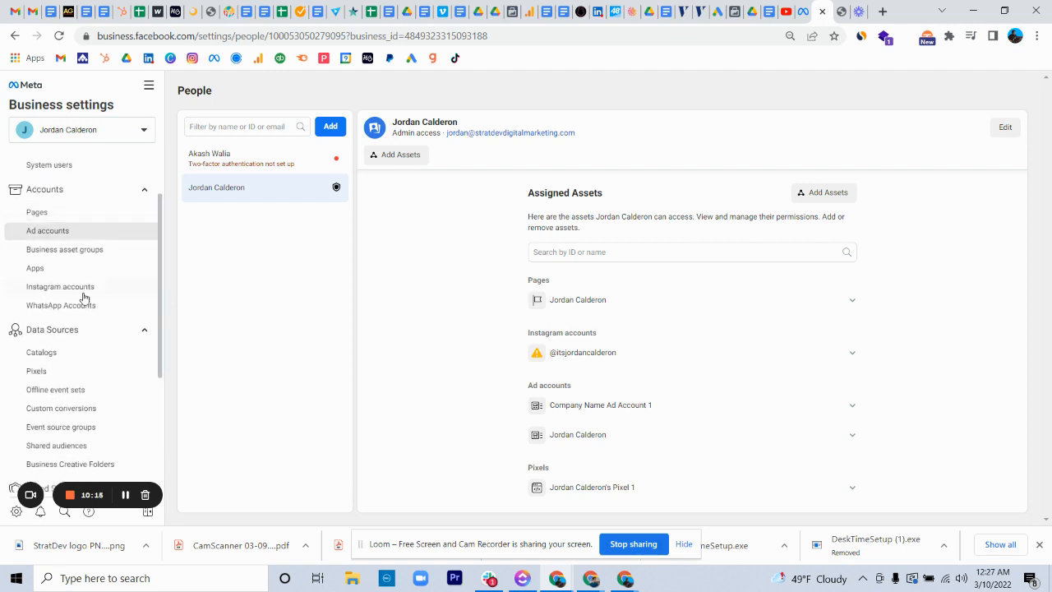
{"action": "left_click", "coordinate": [48, 231]}
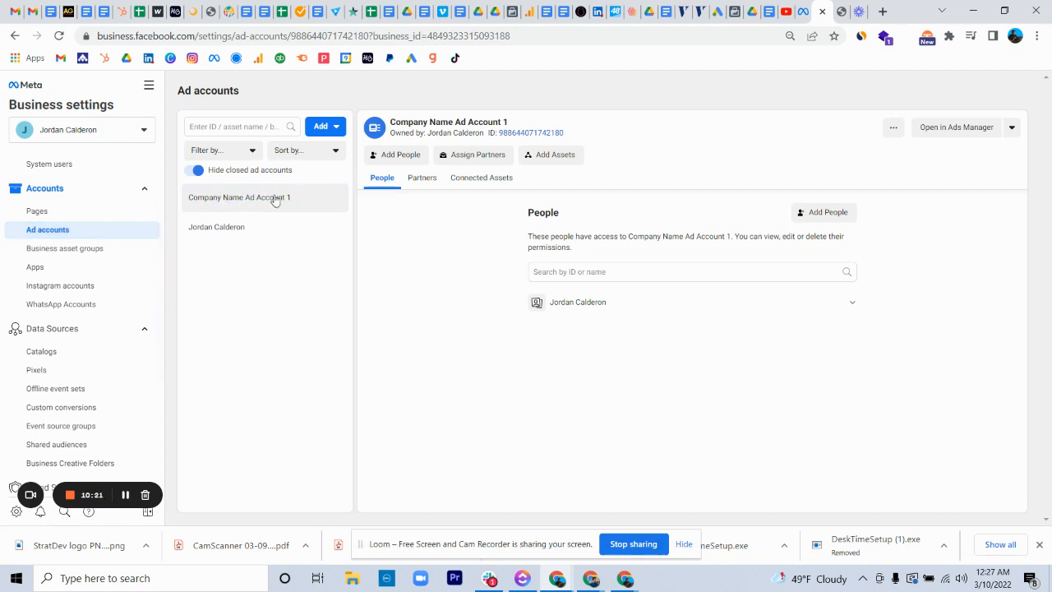
{"action": "left_click", "coordinate": [954, 133]}
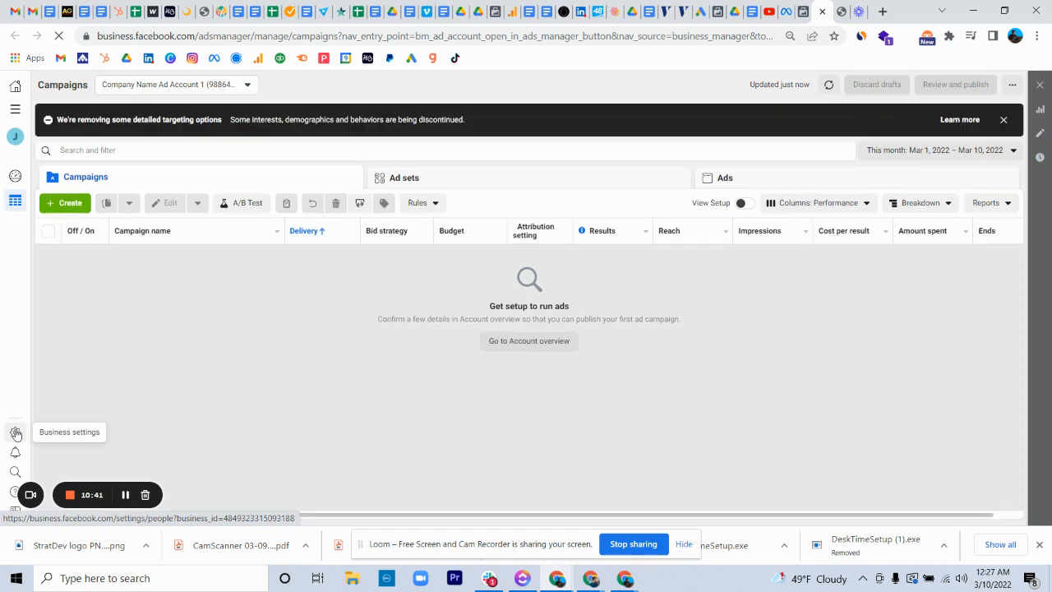
Open the ad account settings for Company Name Ad Account 1
{"action": "left_click", "coordinate": [16, 434]}
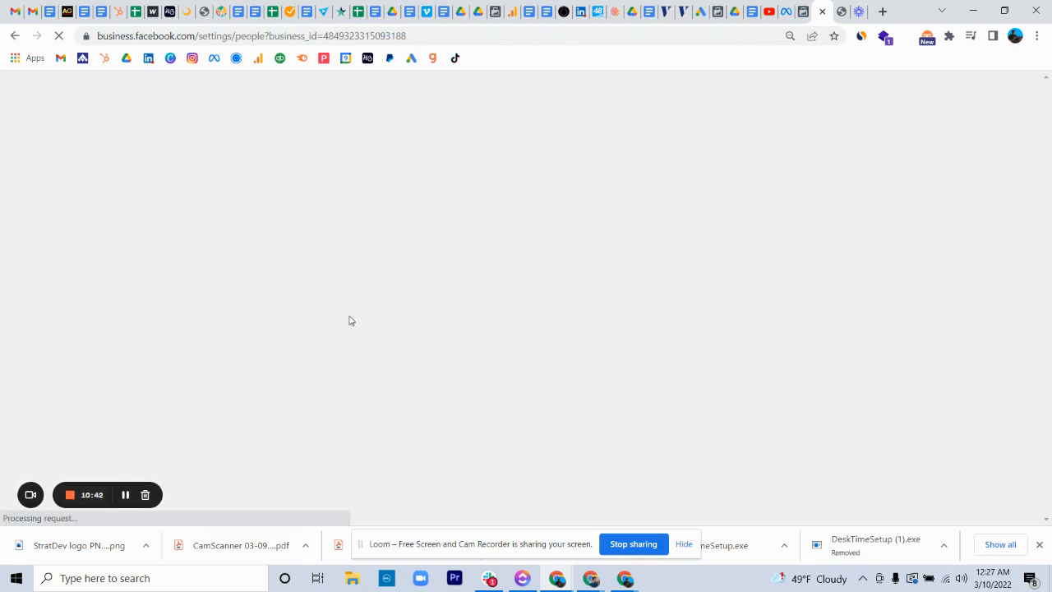
{"action": "left_click", "coordinate": [15, 36]}
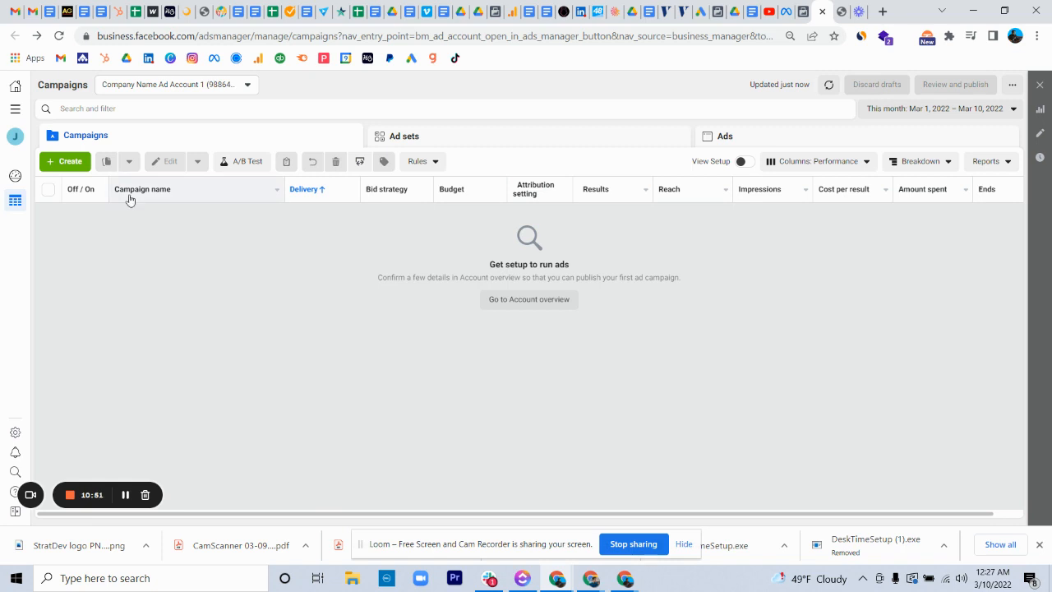
{"action": "left_click", "coordinate": [16, 110]}
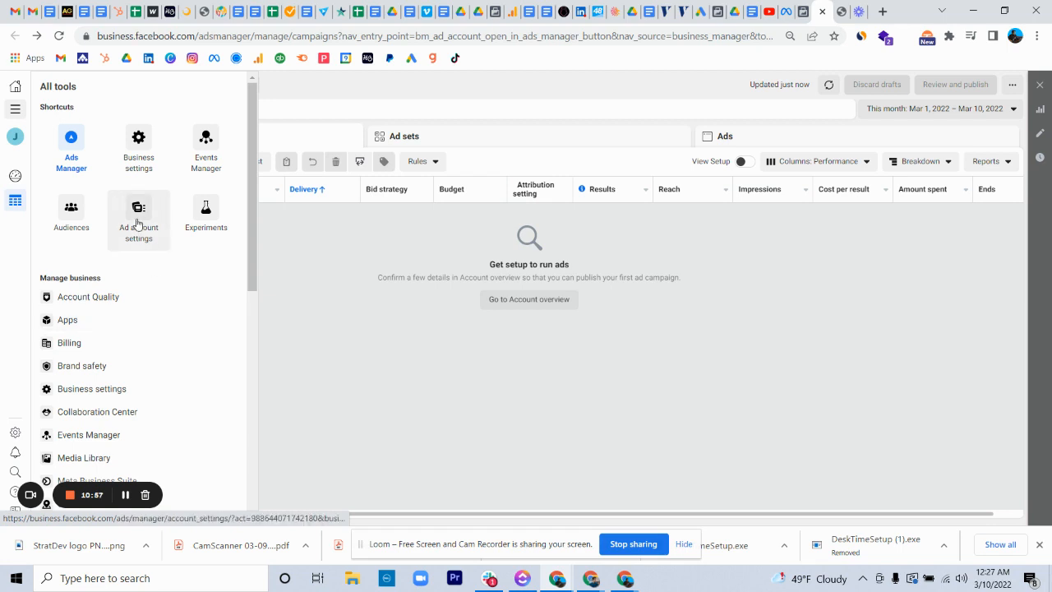
{"action": "left_click", "coordinate": [139, 219]}
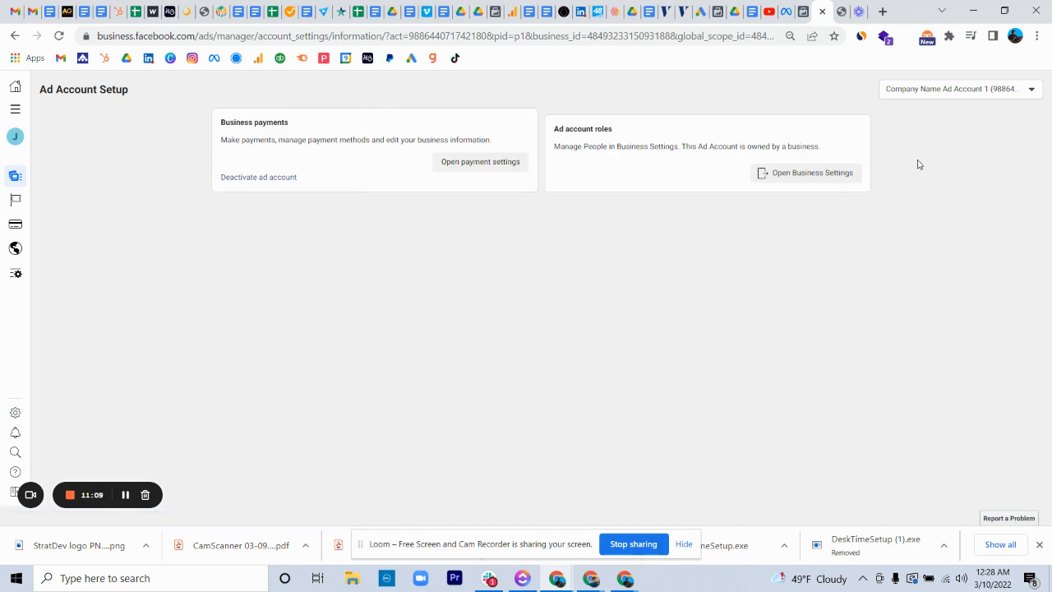
Check that Company Name Ad Account 1 is the selected ad account and open its payment settings
{"action": "left_click", "coordinate": [983, 91]}
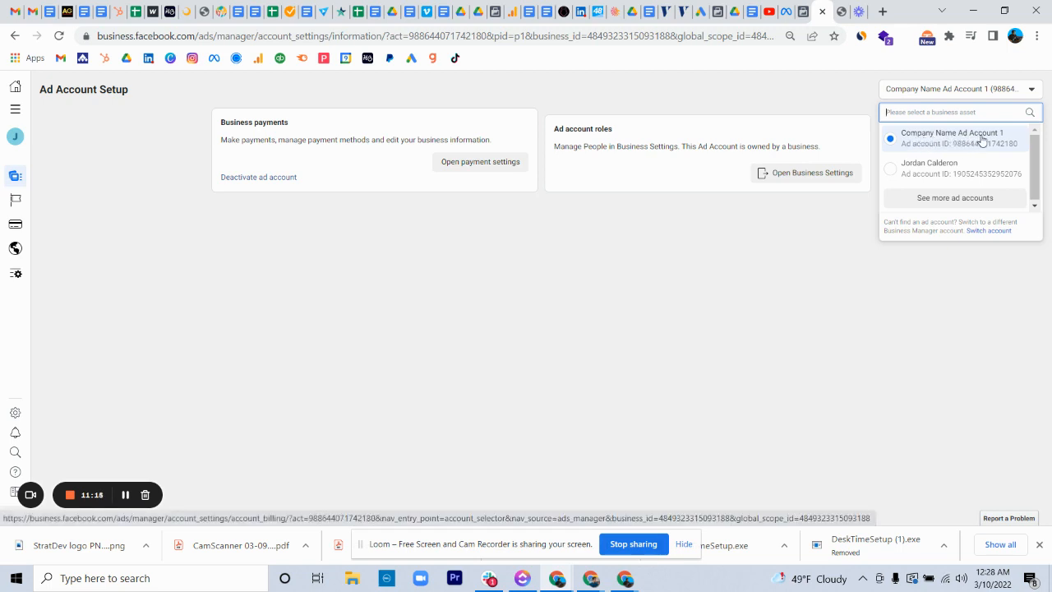
{"action": "left_click", "coordinate": [771, 98]}
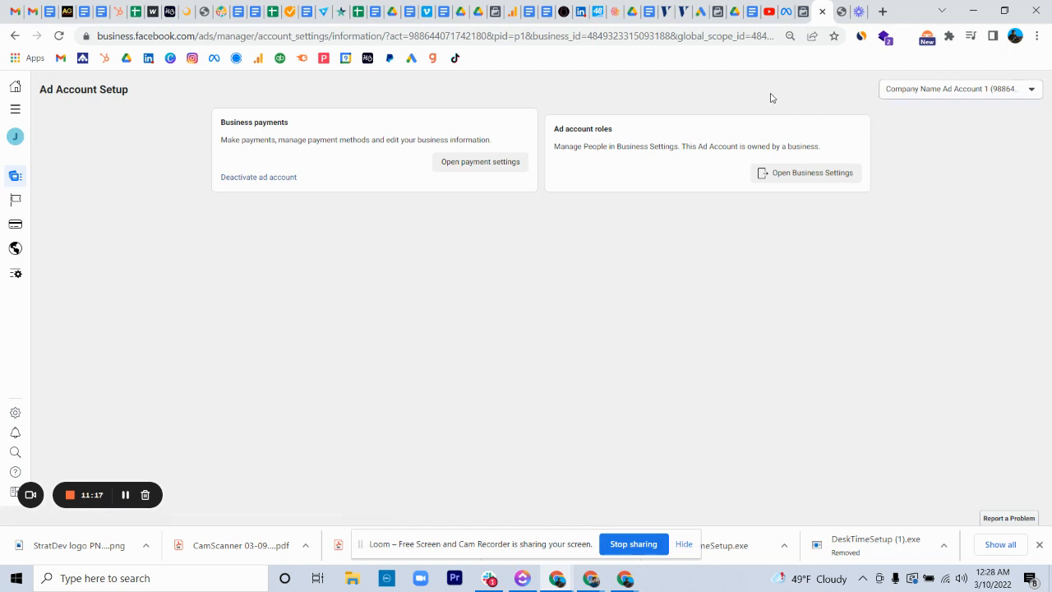
{"action": "left_click", "coordinate": [496, 168]}
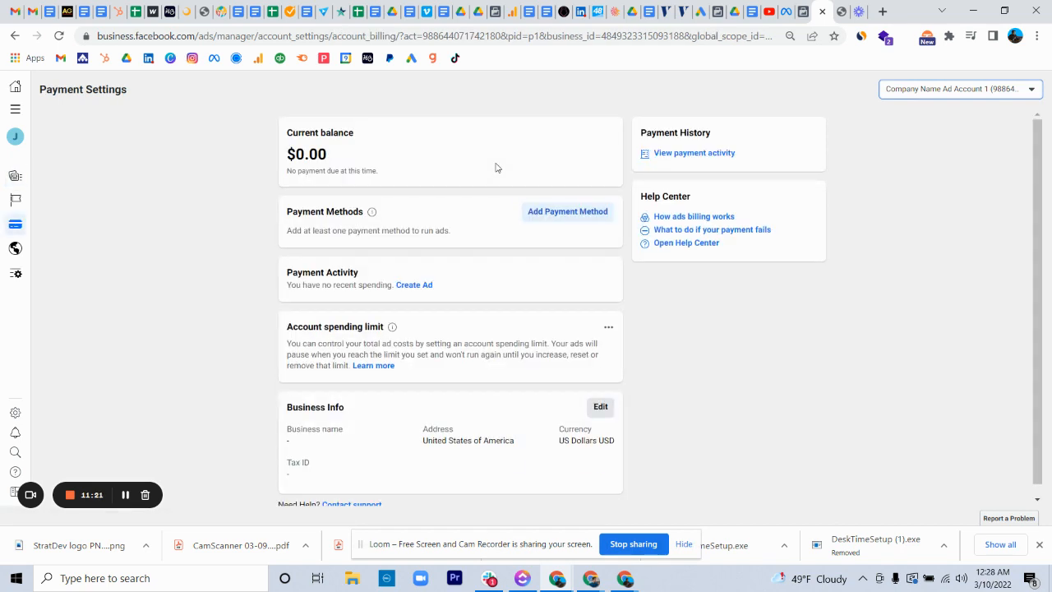
Start adding a payment method and save United States of America as the country, keeping US Dollars and Pacific Time
{"action": "left_click", "coordinate": [559, 215]}
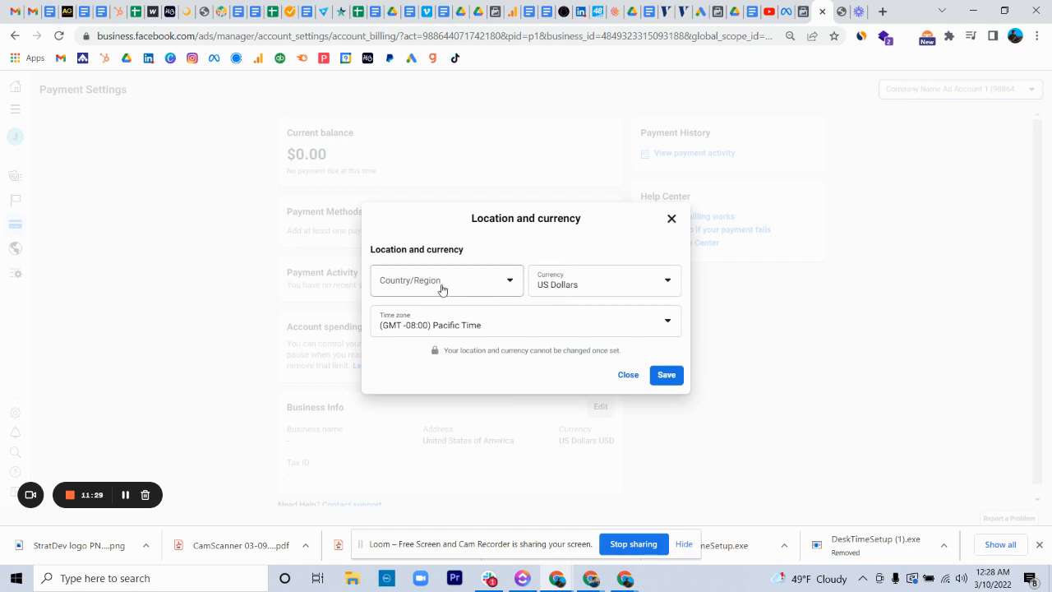
{"action": "left_click", "coordinate": [507, 285]}
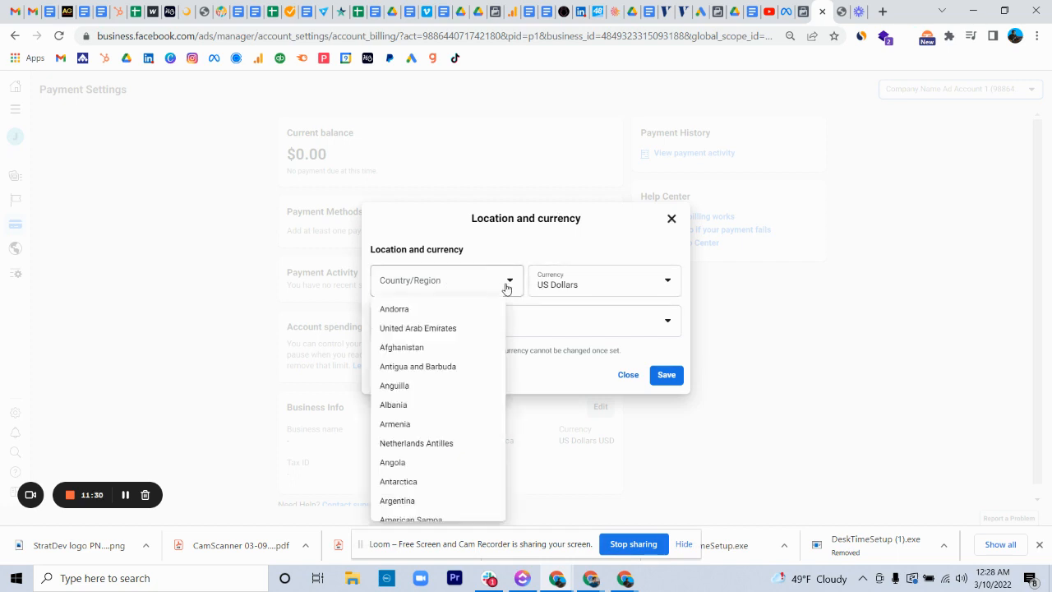
{"action": "left_click", "coordinate": [555, 258]}
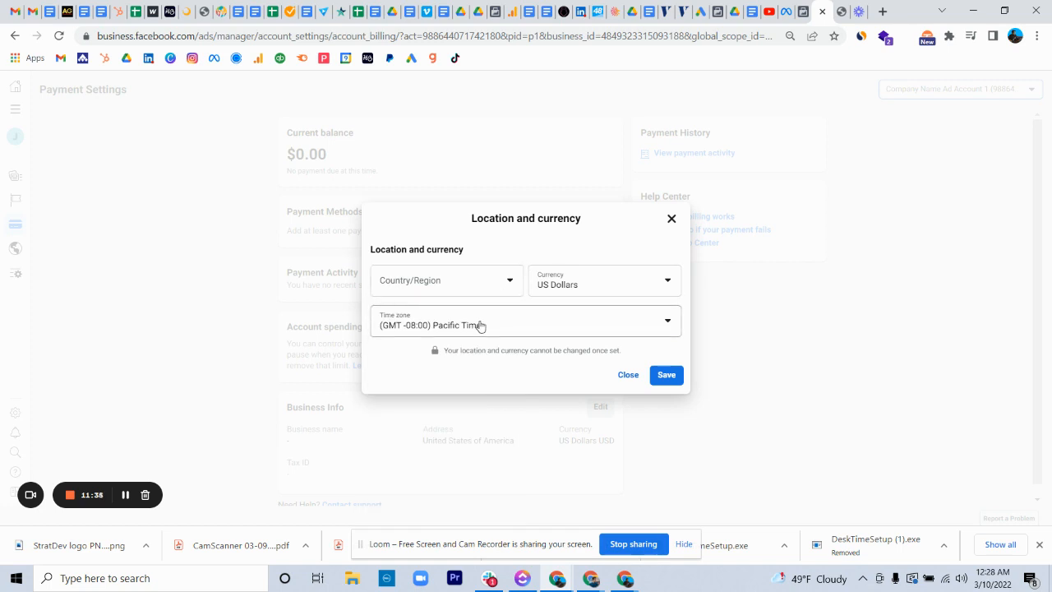
{"action": "left_click", "coordinate": [658, 375]}
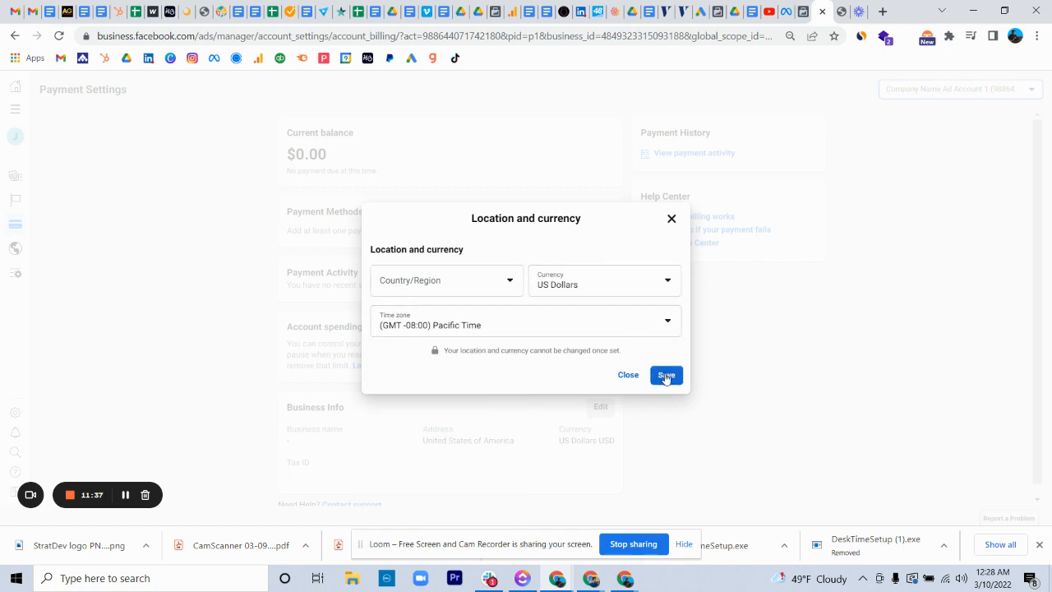
{"action": "left_click", "coordinate": [482, 267]}
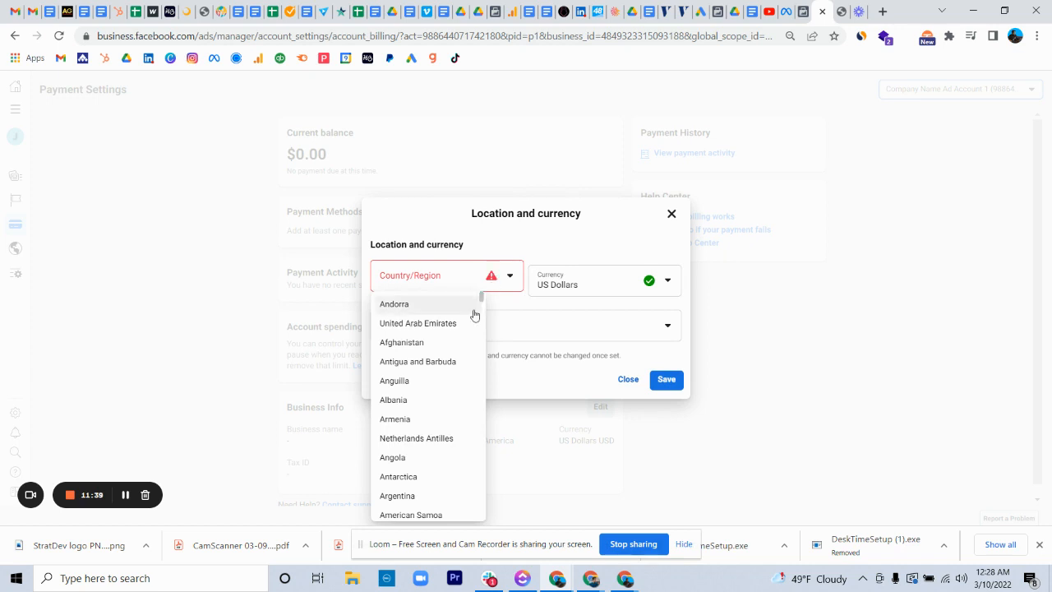
{"action": "scroll", "coordinate": [452, 346], "scroll_direction": "down", "scroll_amount": 20}
{"action": "scroll", "coordinate": [453, 345], "scroll_direction": "down", "scroll_amount": 20}
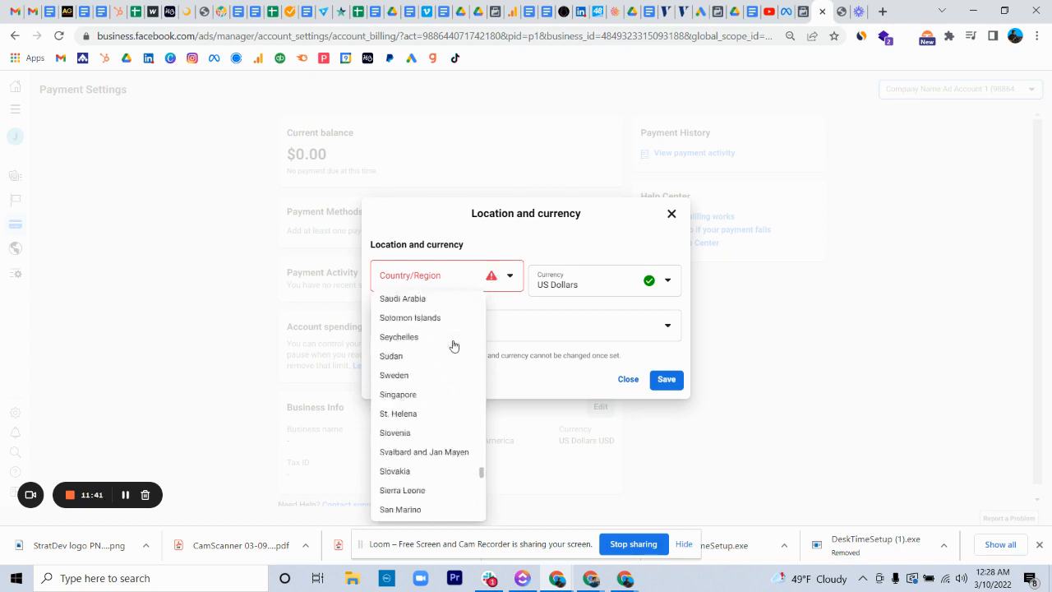
{"action": "scroll", "coordinate": [453, 345], "scroll_direction": "up", "scroll_amount": 3}
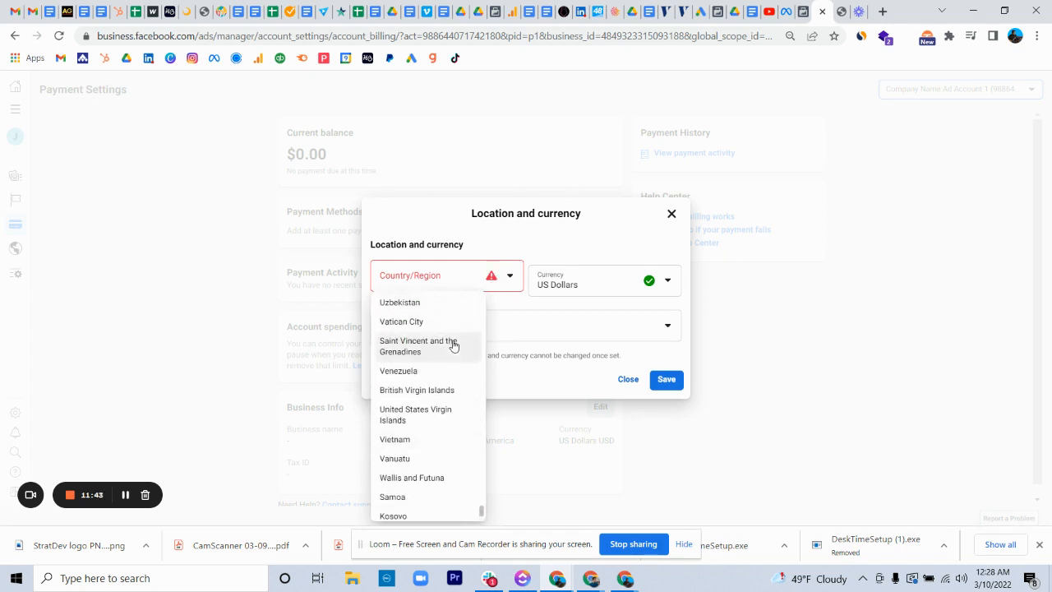
{"action": "left_click", "coordinate": [434, 342]}
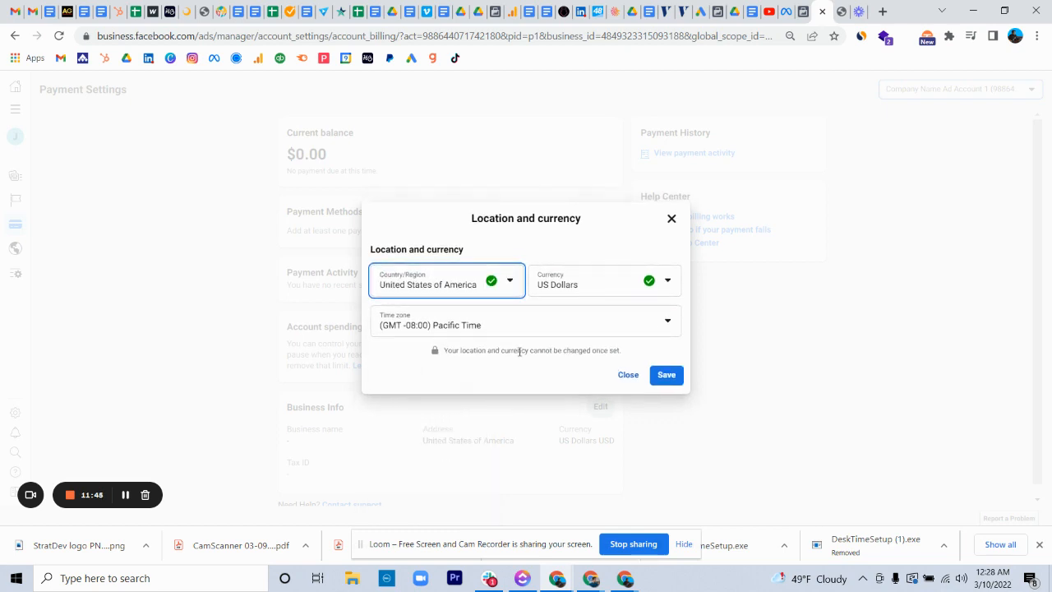
{"action": "left_click", "coordinate": [663, 380]}
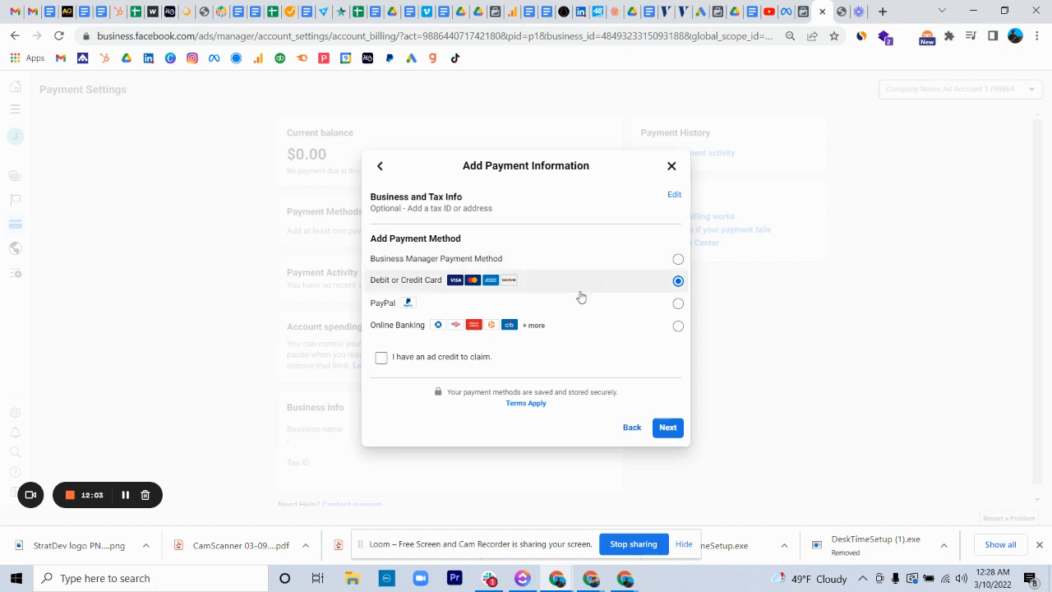
View the debit or credit card form, close it without adding a card, and highlight the Payment Methods requirement
{"action": "left_click", "coordinate": [674, 438]}
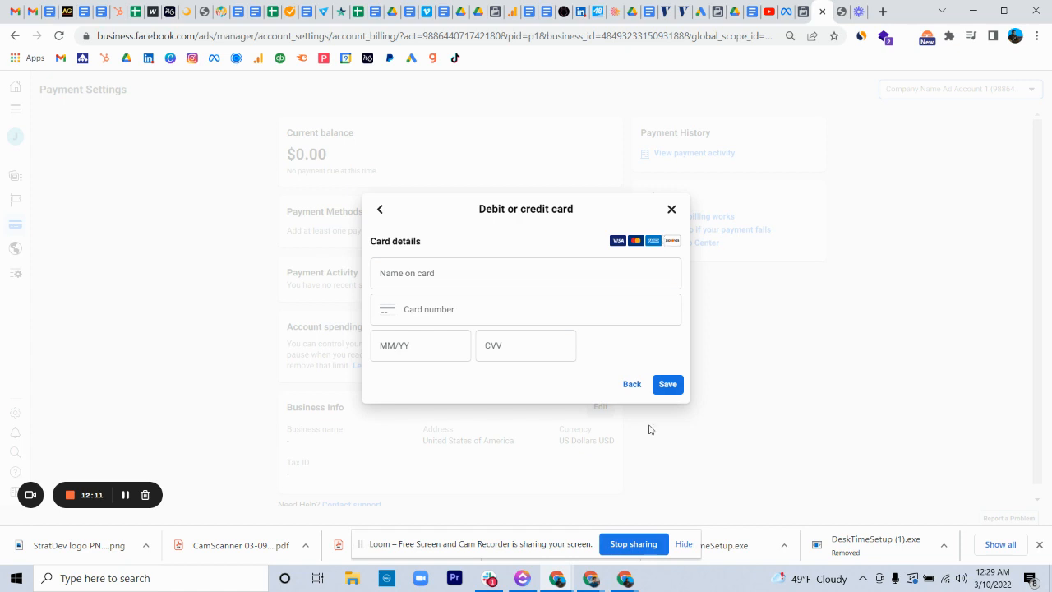
{"action": "left_click", "coordinate": [671, 211]}
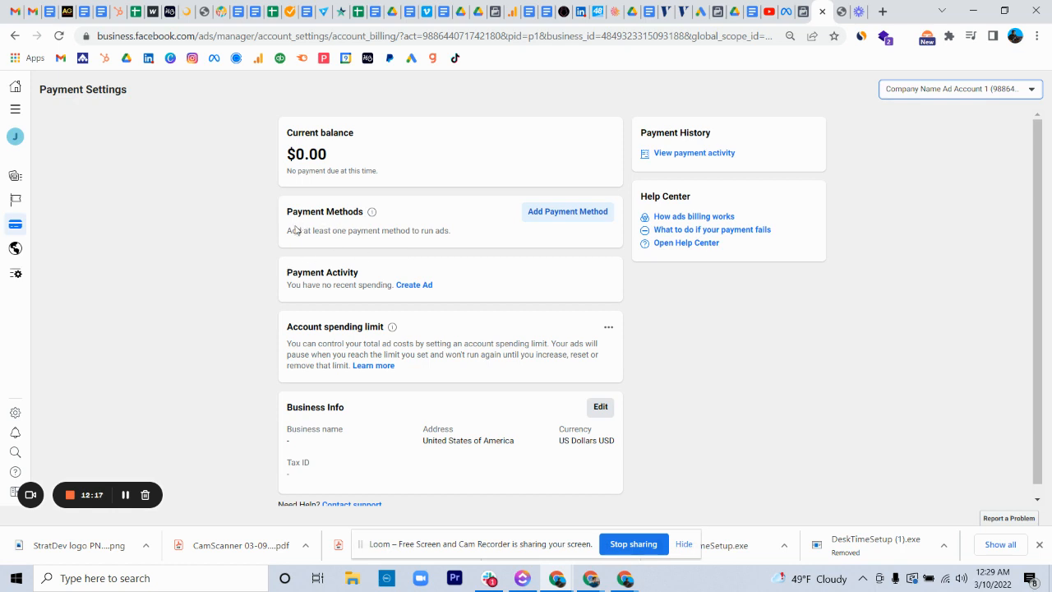
{"action": "left_click_drag", "start_coordinate": [288, 232], "coordinate": [457, 236]}
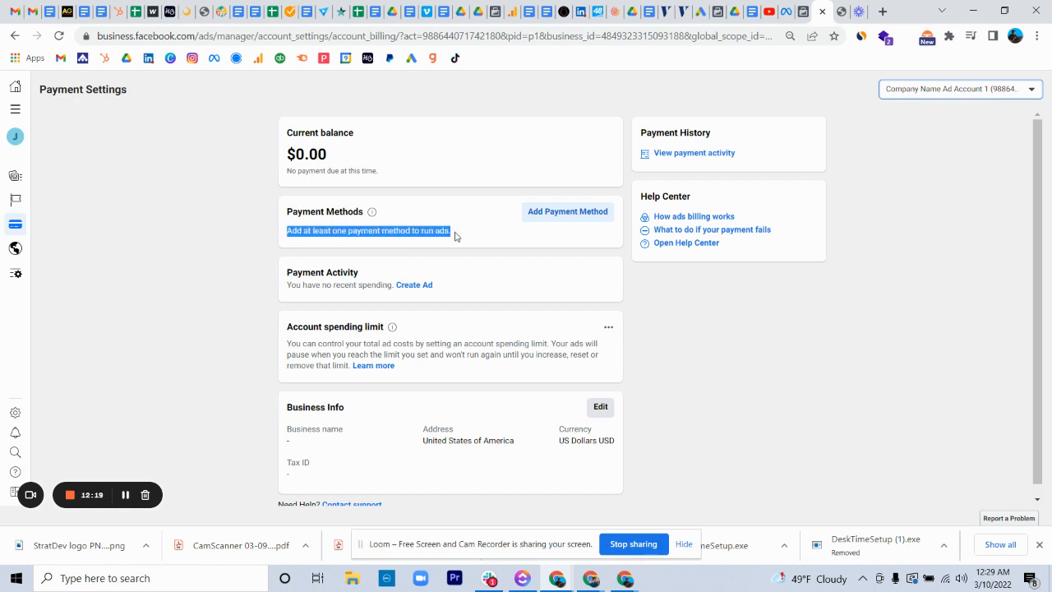
{"action": "left_click", "coordinate": [261, 240]}
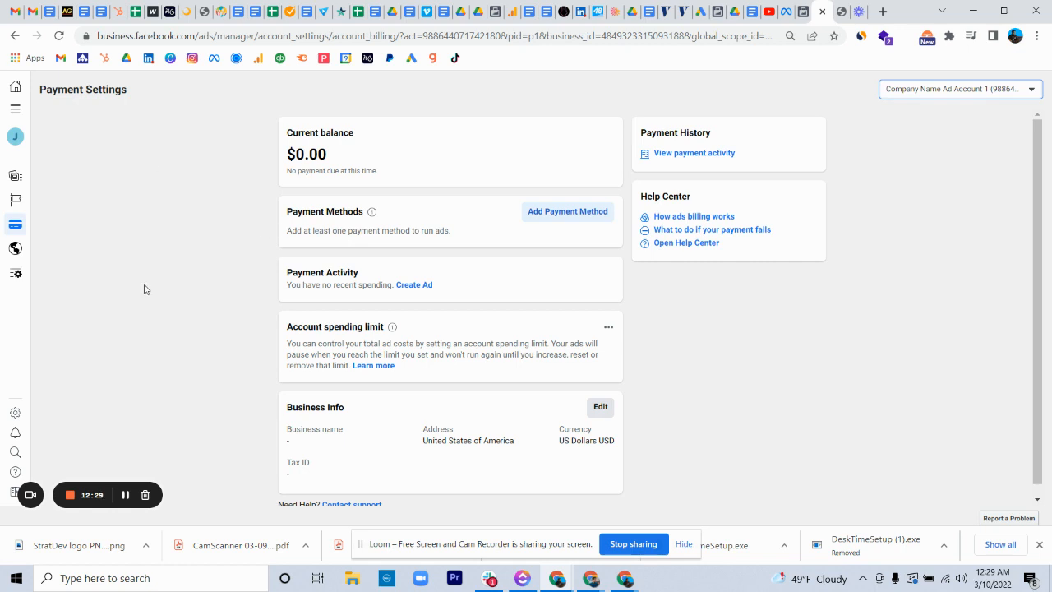
Return to the business settings and open the business's pixel under Data Sources
{"action": "left_click", "coordinate": [16, 114]}
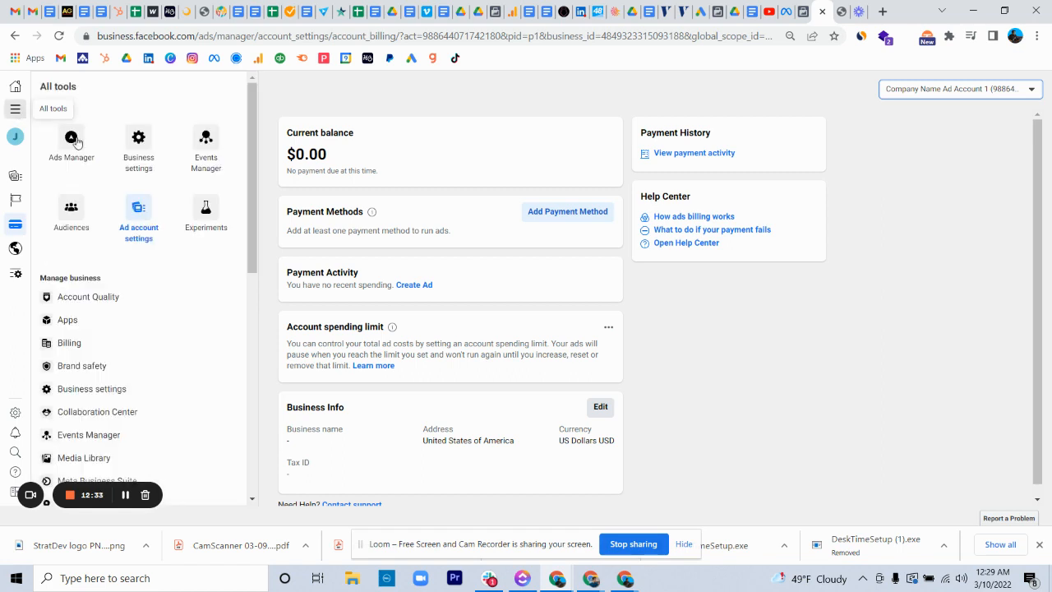
{"action": "left_click", "coordinate": [141, 157]}
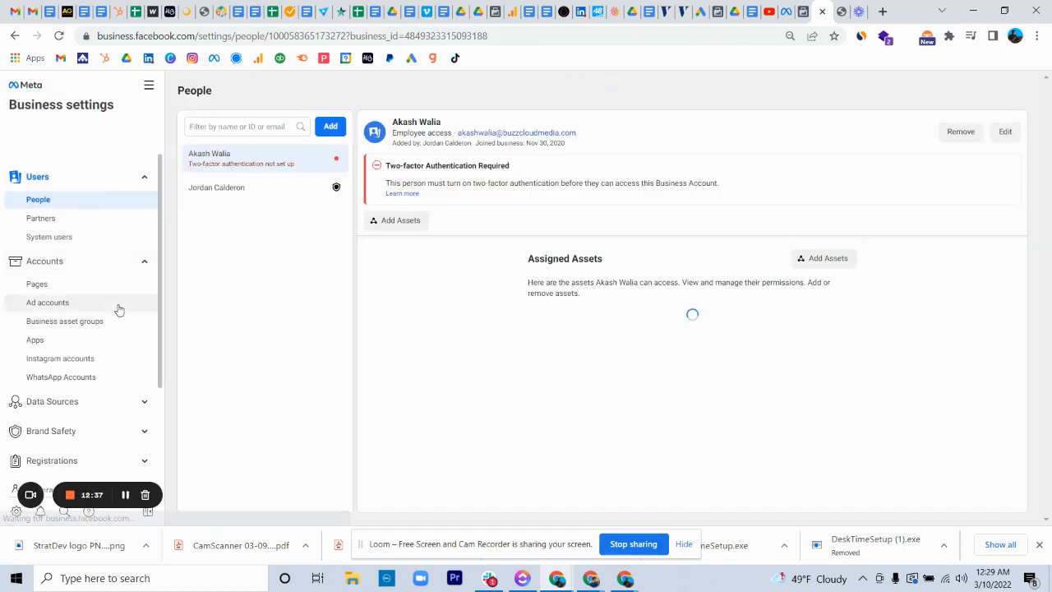
{"action": "scroll", "coordinate": [119, 310], "scroll_direction": "down", "scroll_amount": 1}
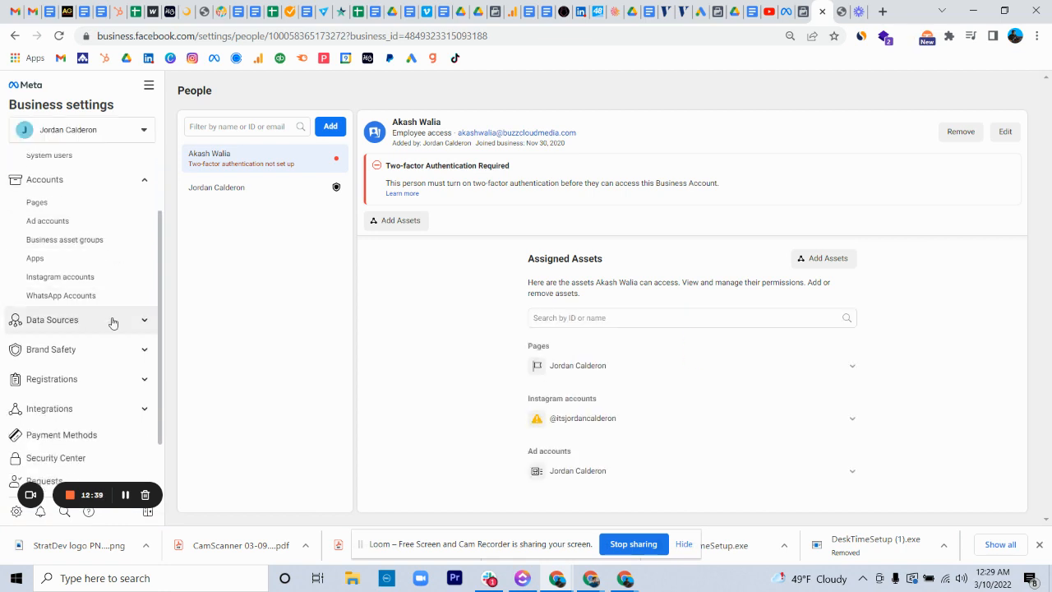
{"action": "left_click", "coordinate": [113, 323]}
{"action": "left_click", "coordinate": [47, 362]}
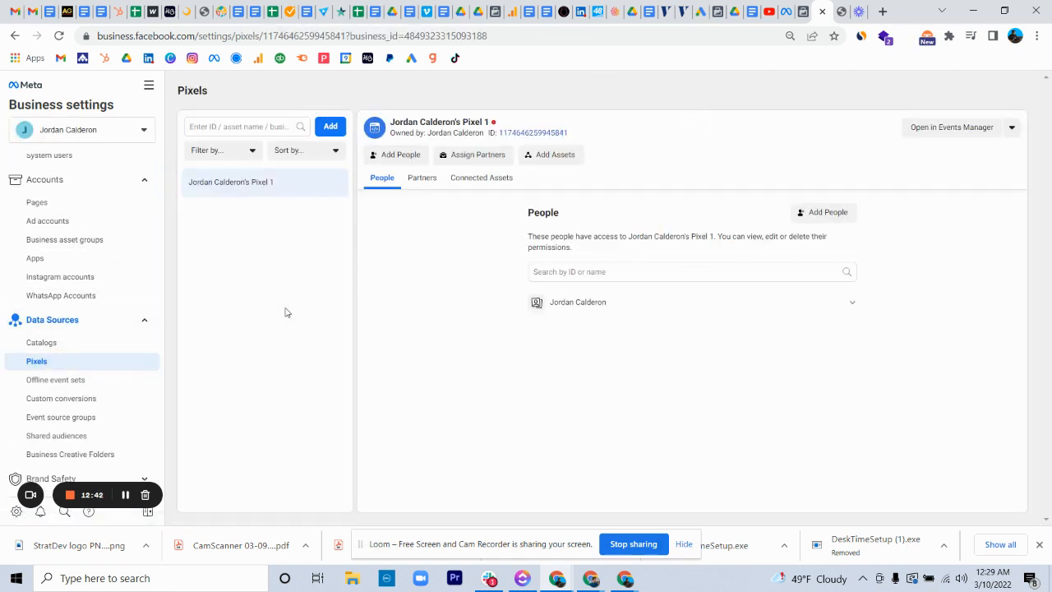
{"action": "mouse_move", "coordinate": [493, 125]}
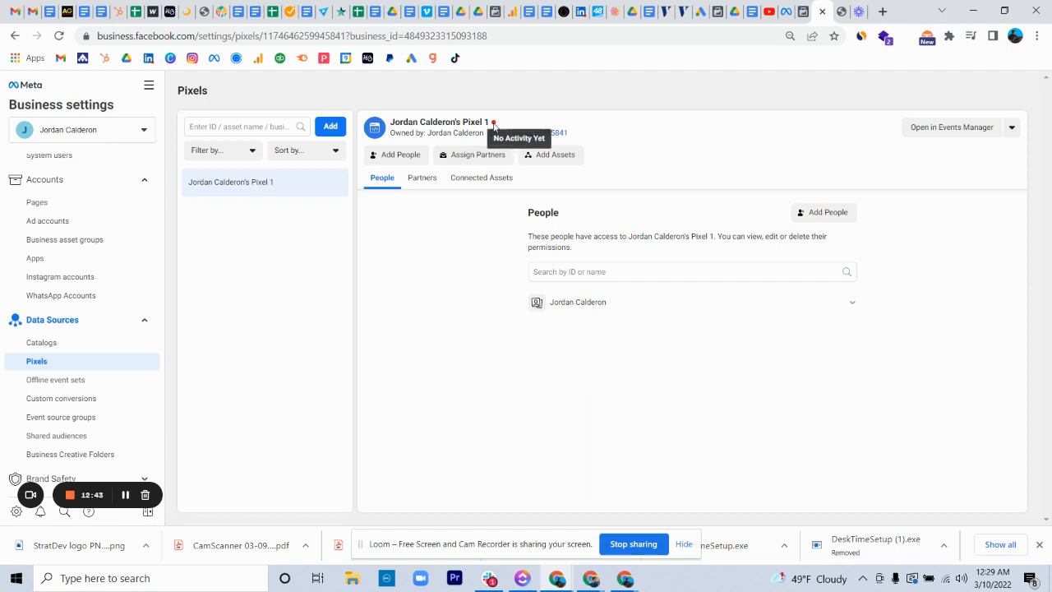